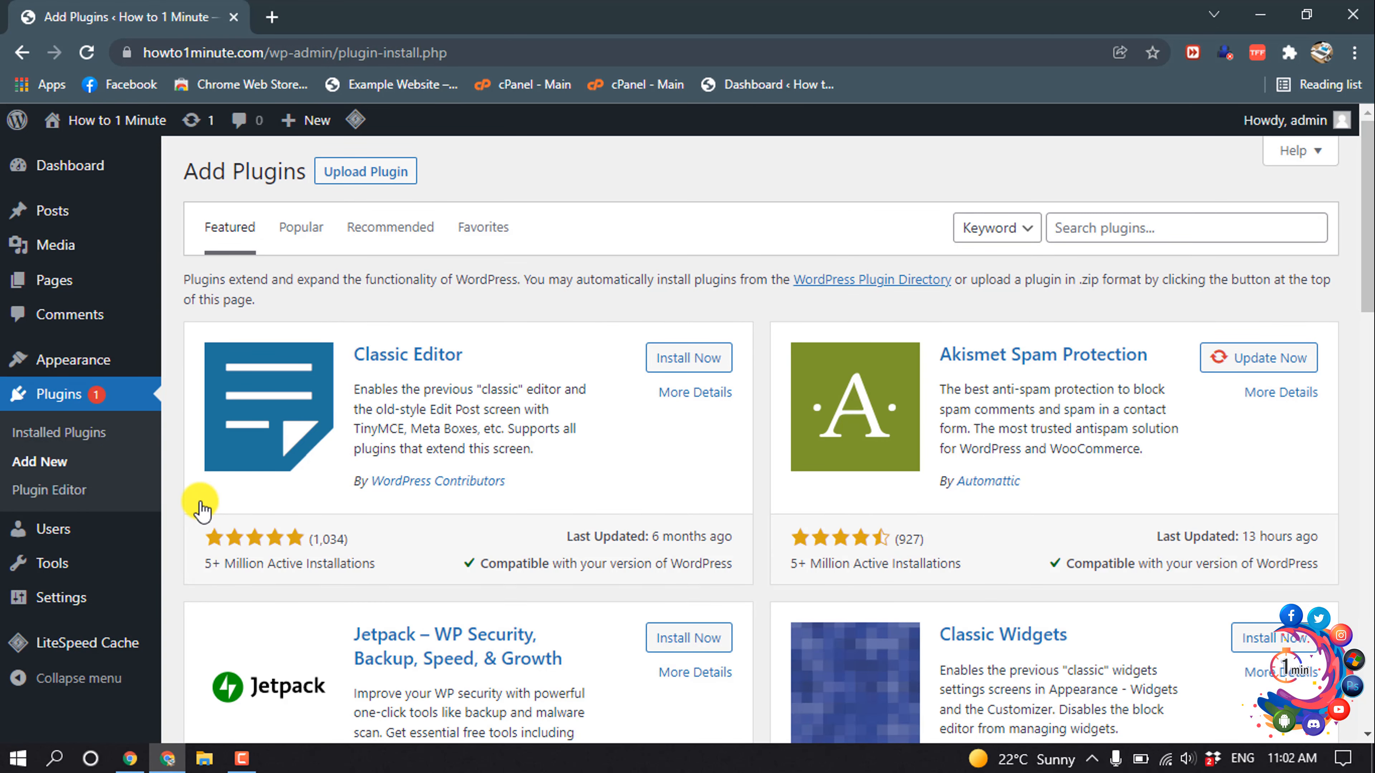
Search the plugin directory for wpforms, then install and activate Contact Form by WPForms.
click(1067, 224)
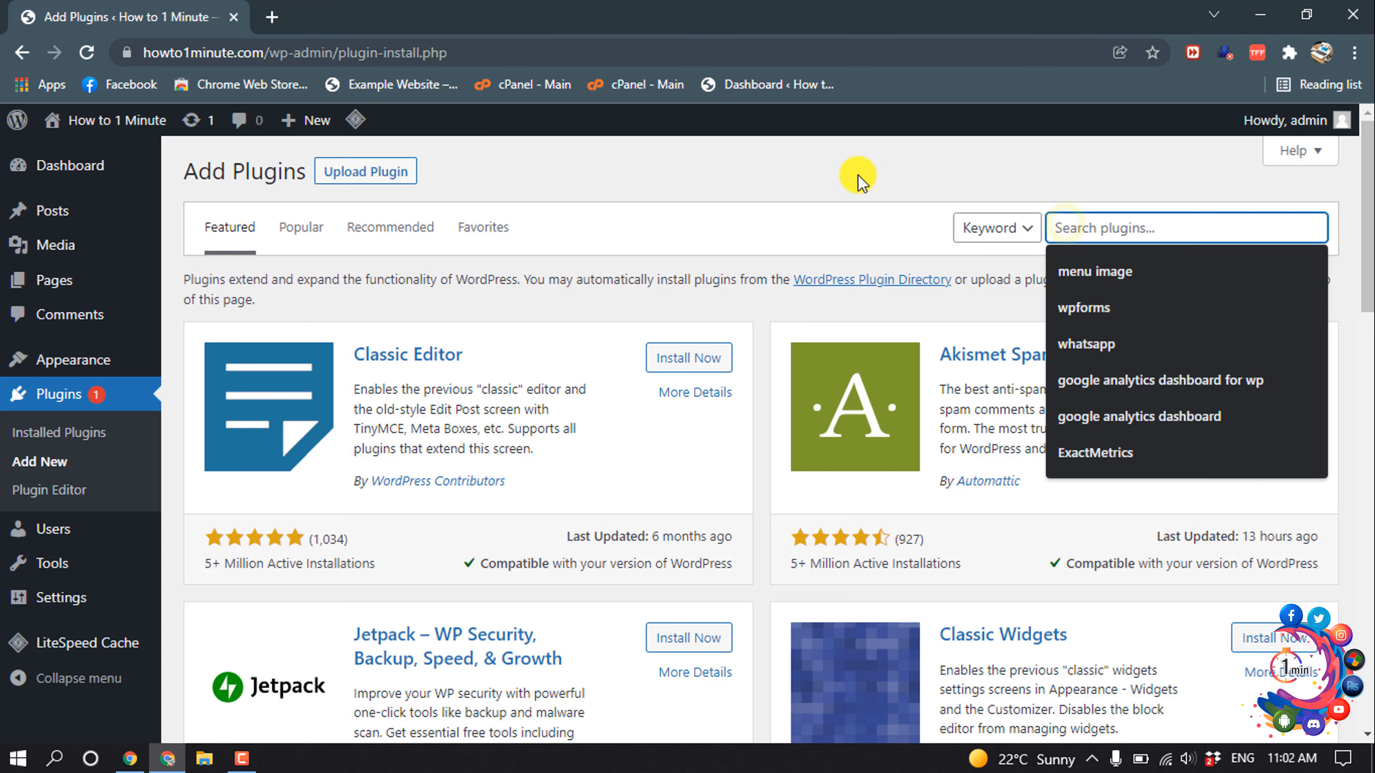
text(wpform)
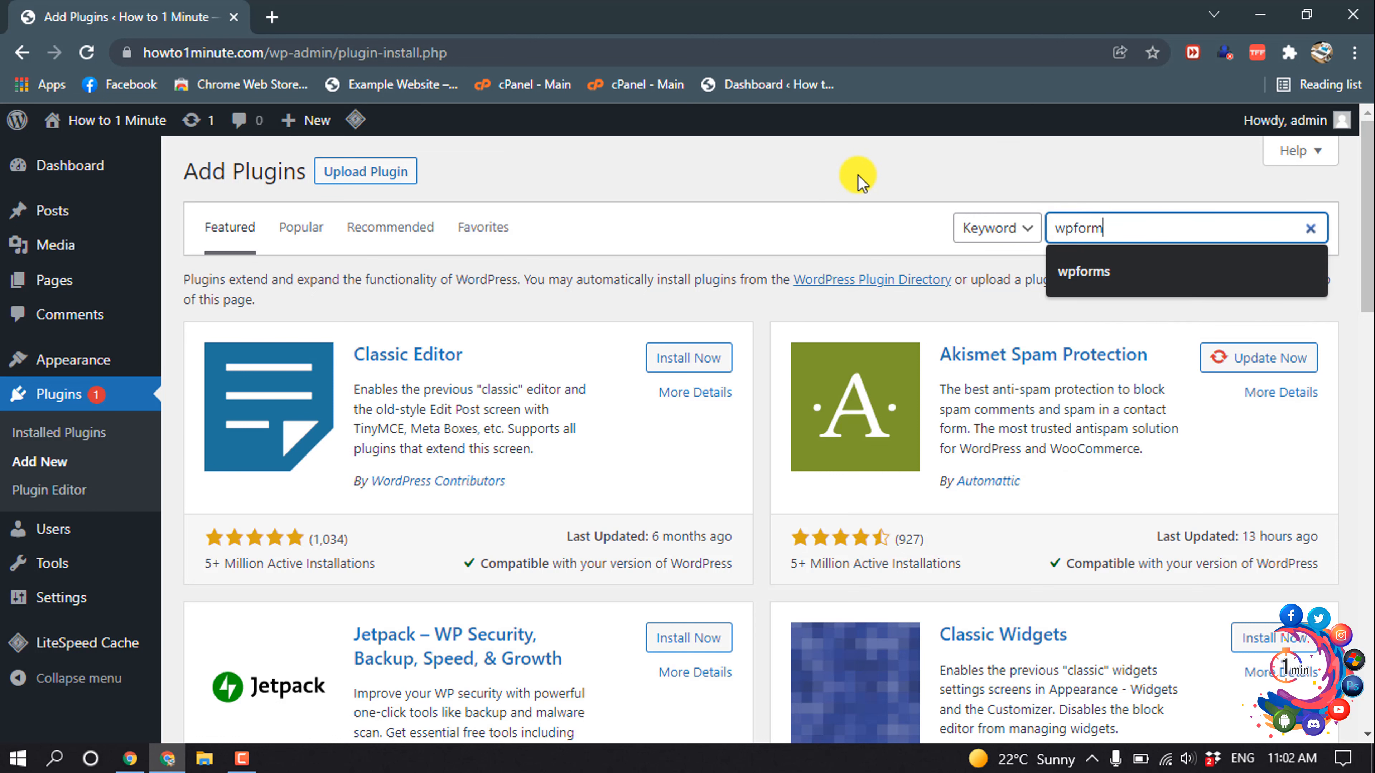
text(s)
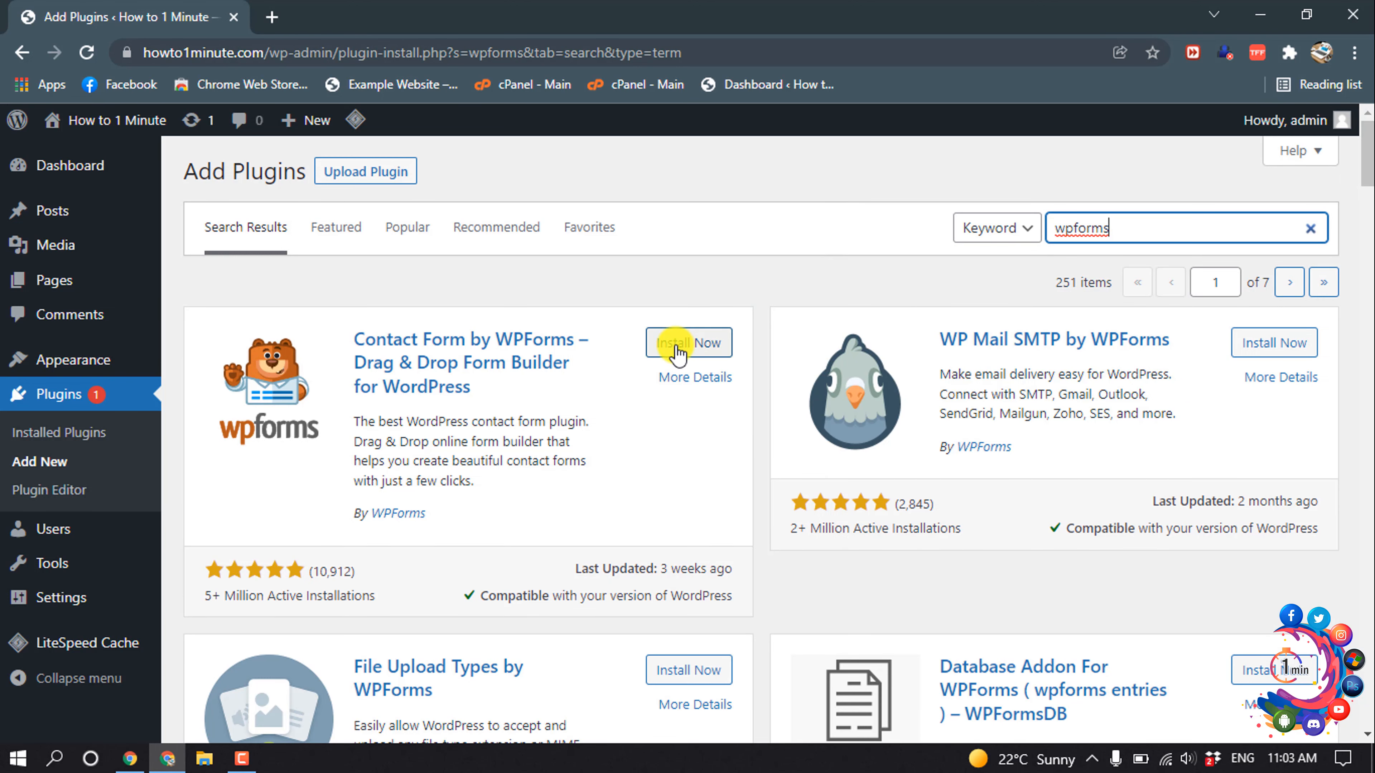
click(675, 346)
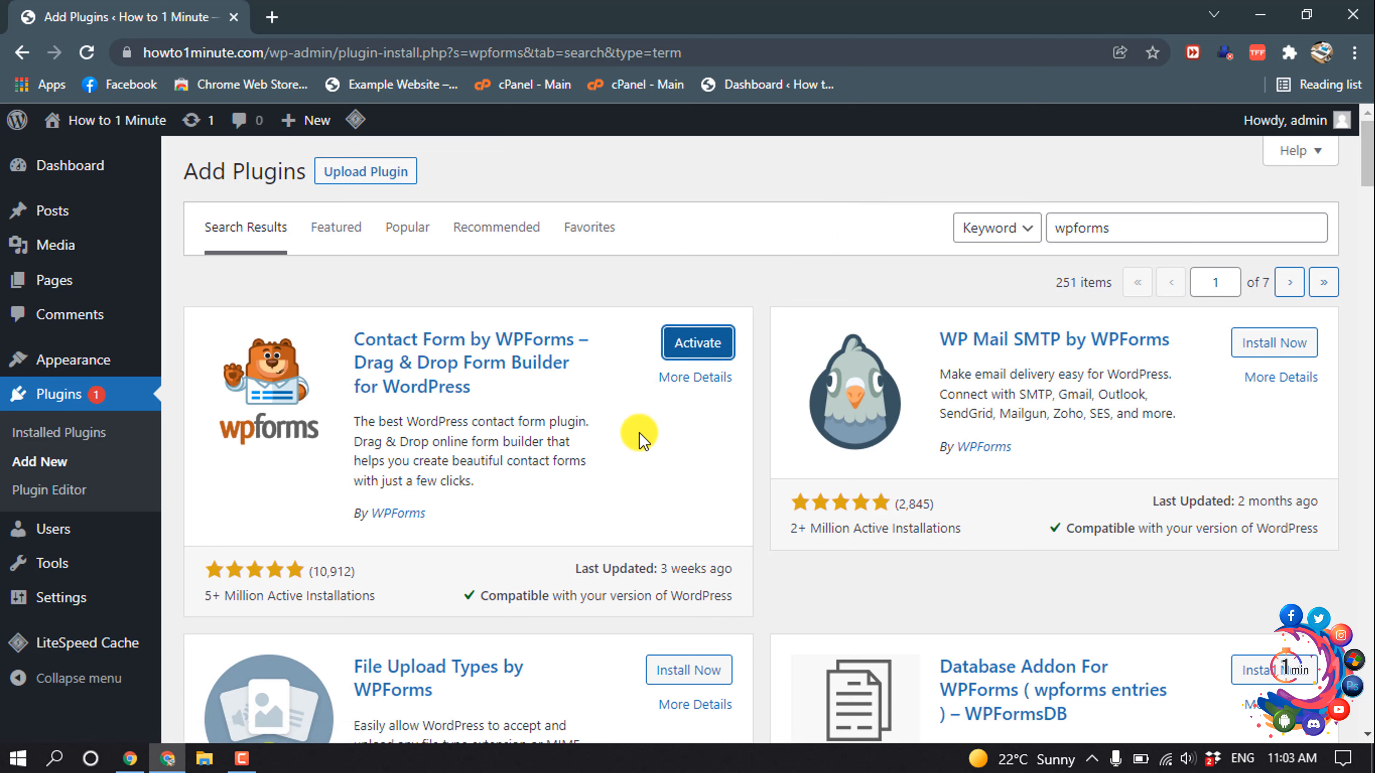
click(698, 346)
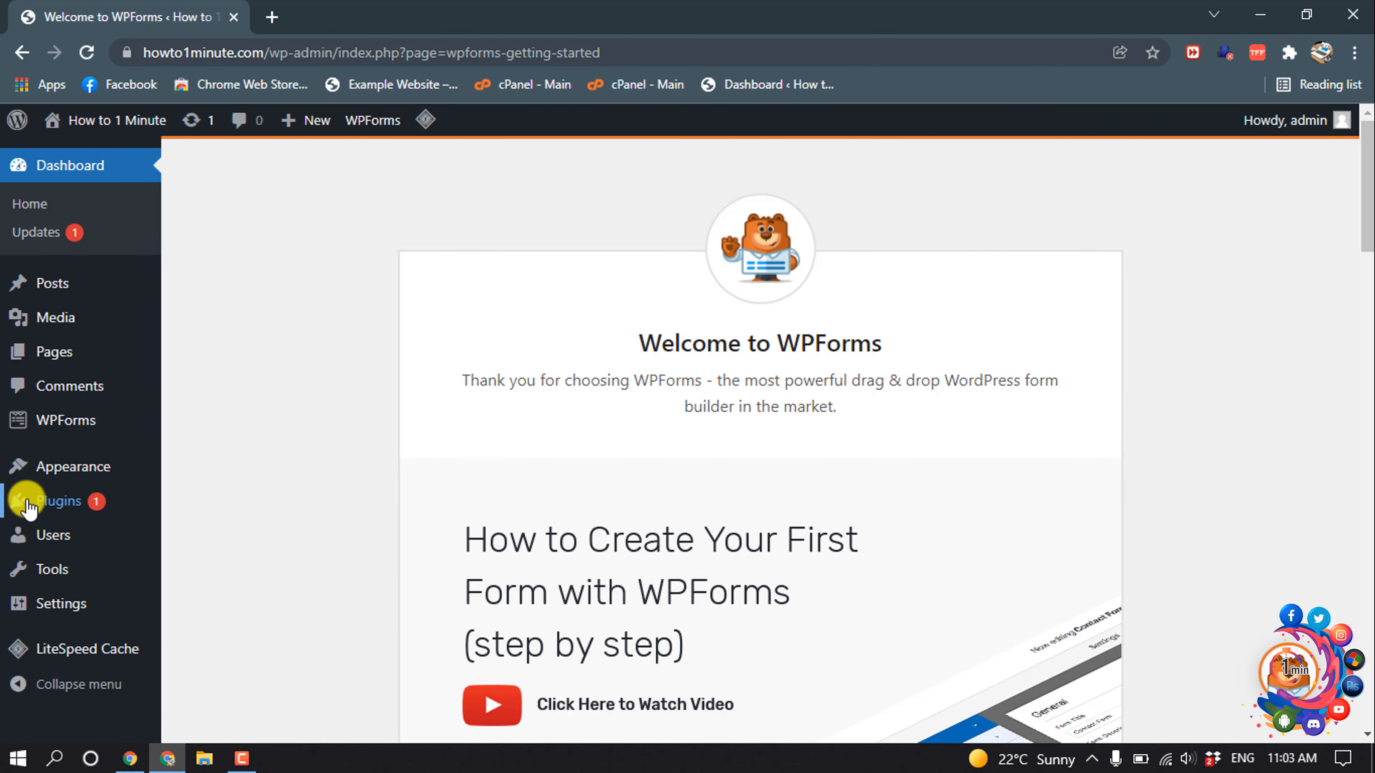
Find the Popup Maker plugin by searching for popup maker among new plugins, then install and activate it.
mouse_move(27, 506)
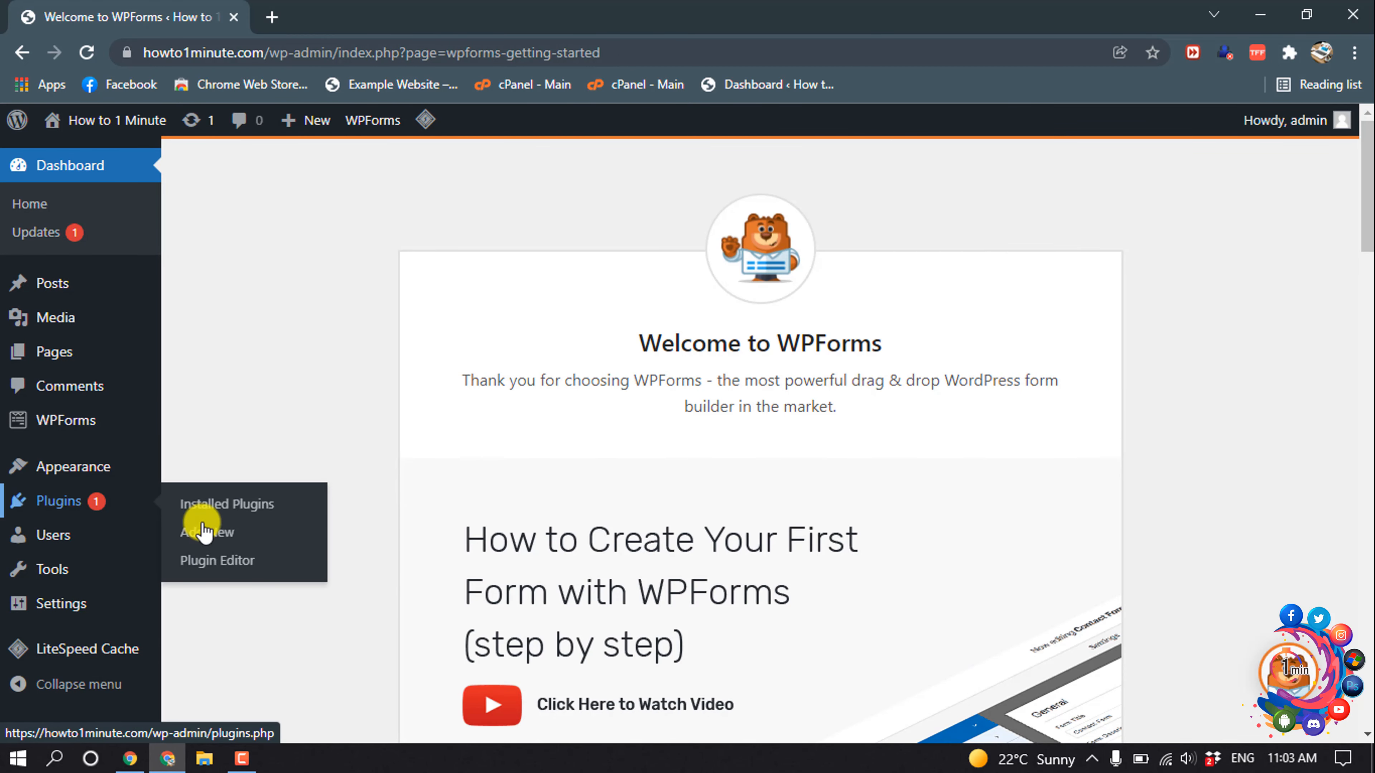
click(239, 536)
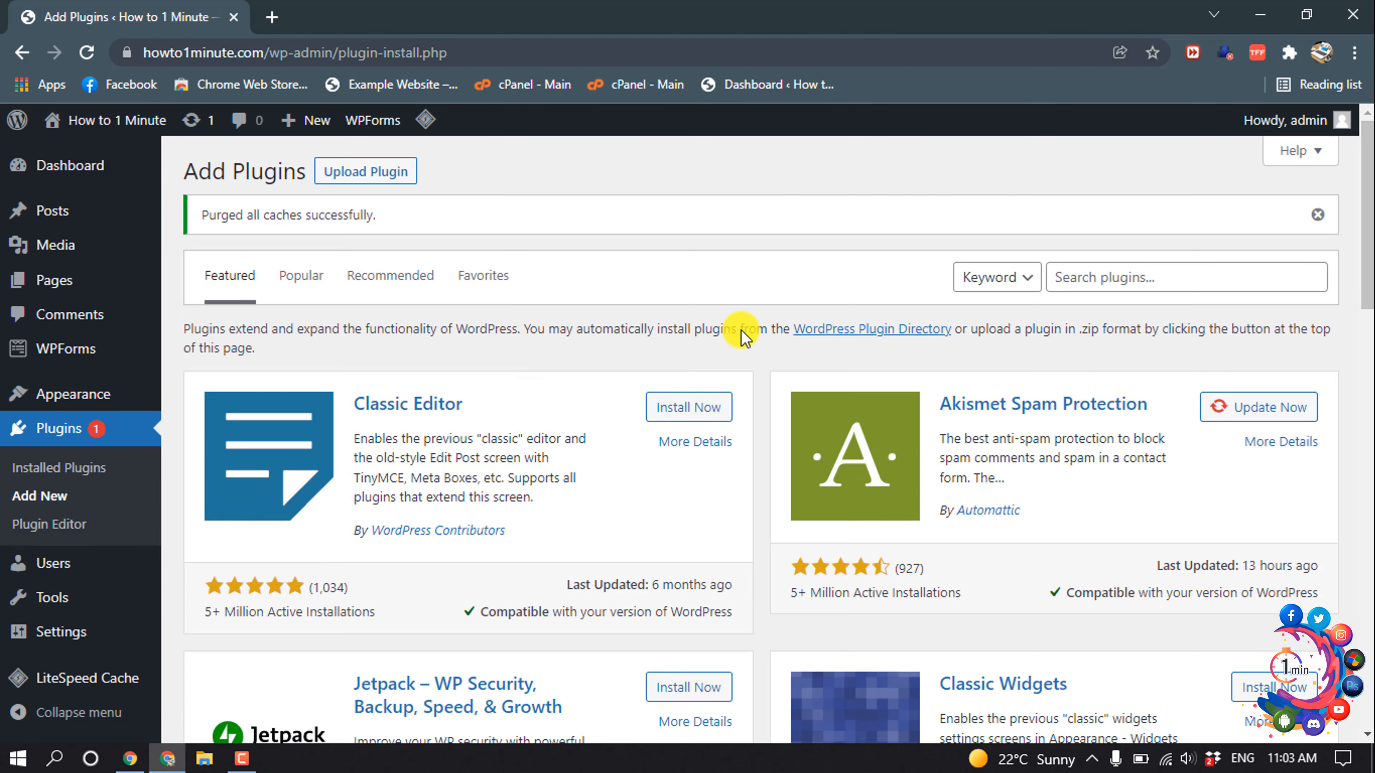
click(1134, 277)
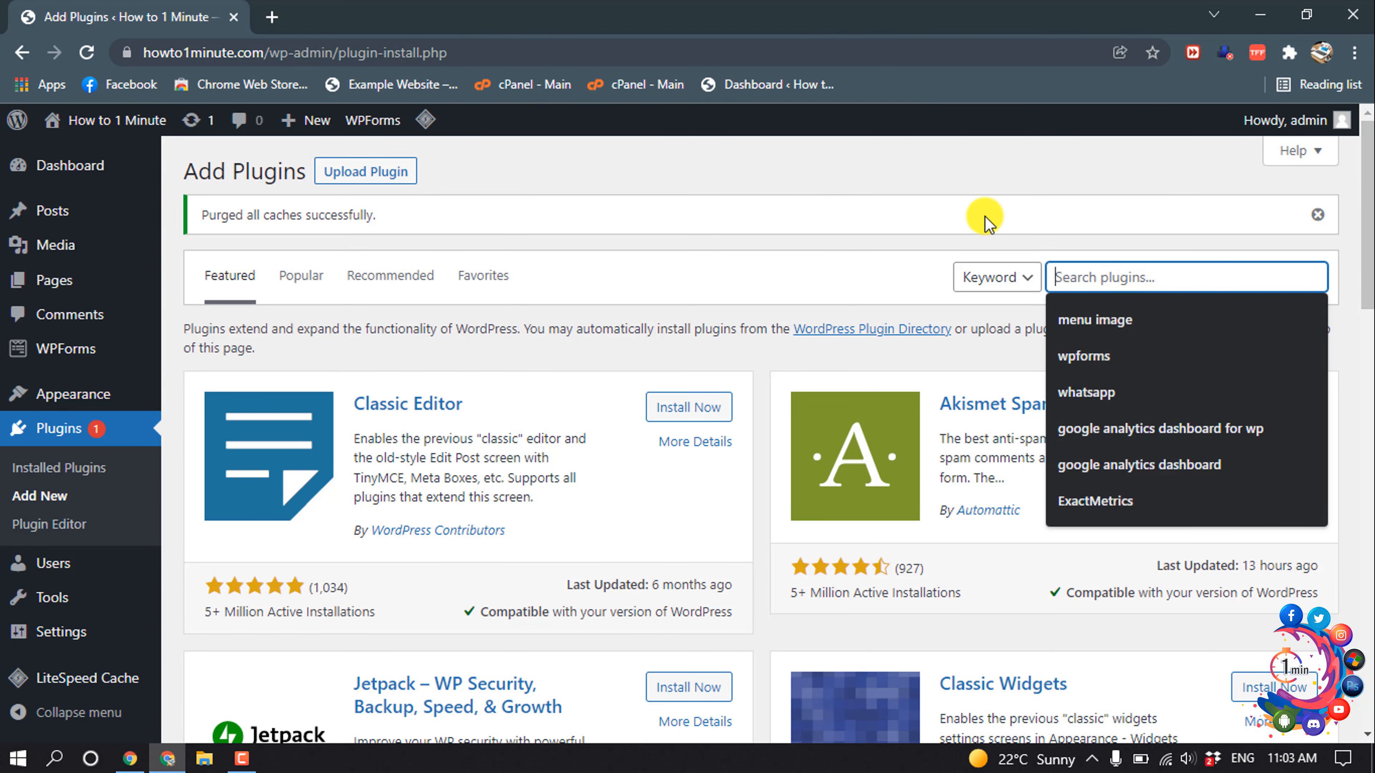
text(popup maker)
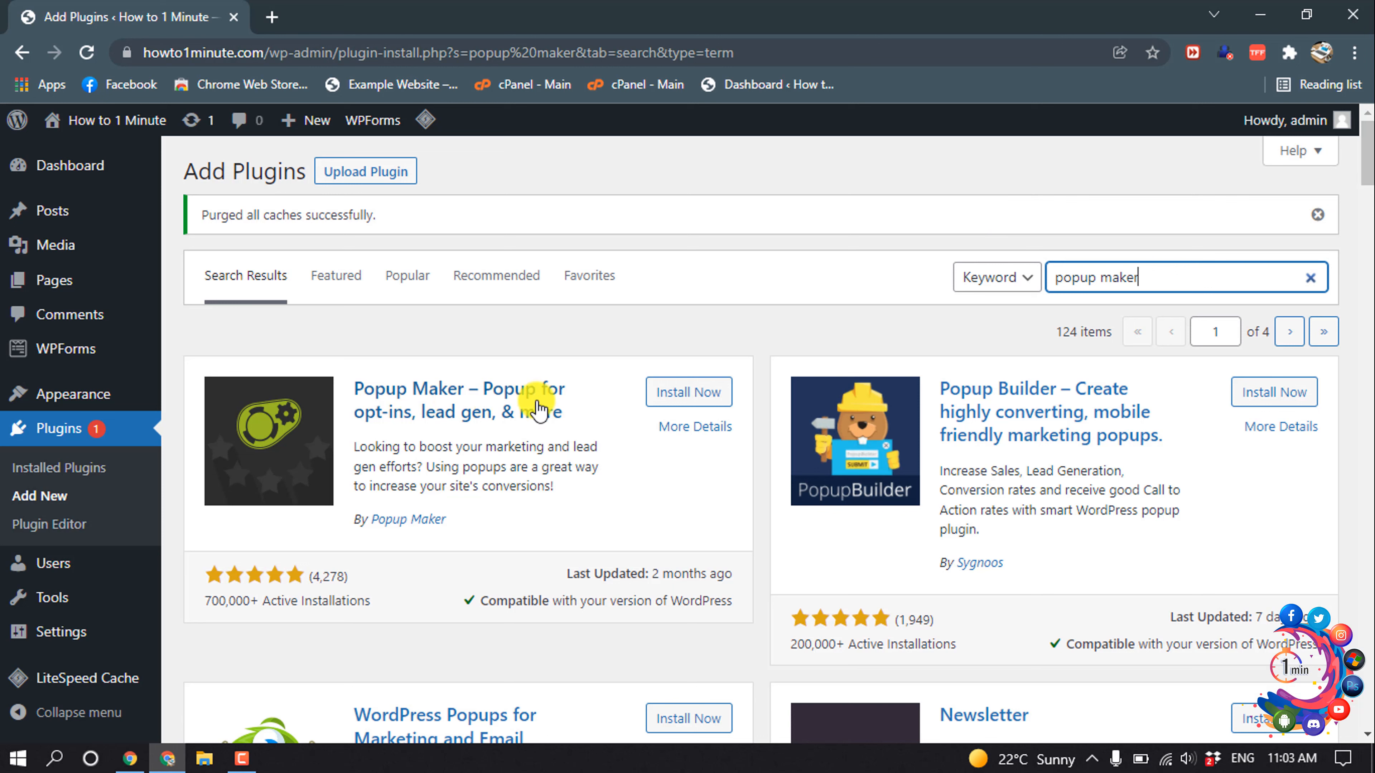
click(710, 392)
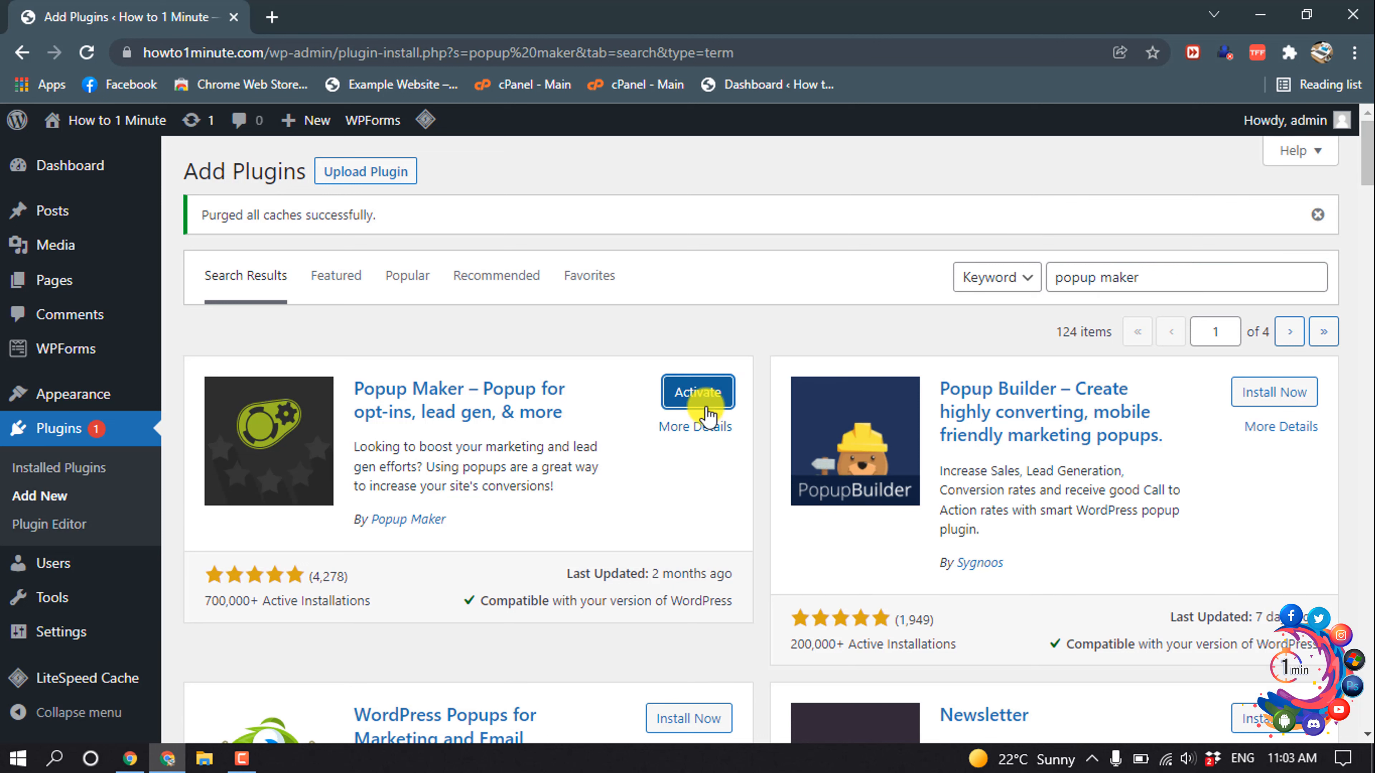
click(708, 405)
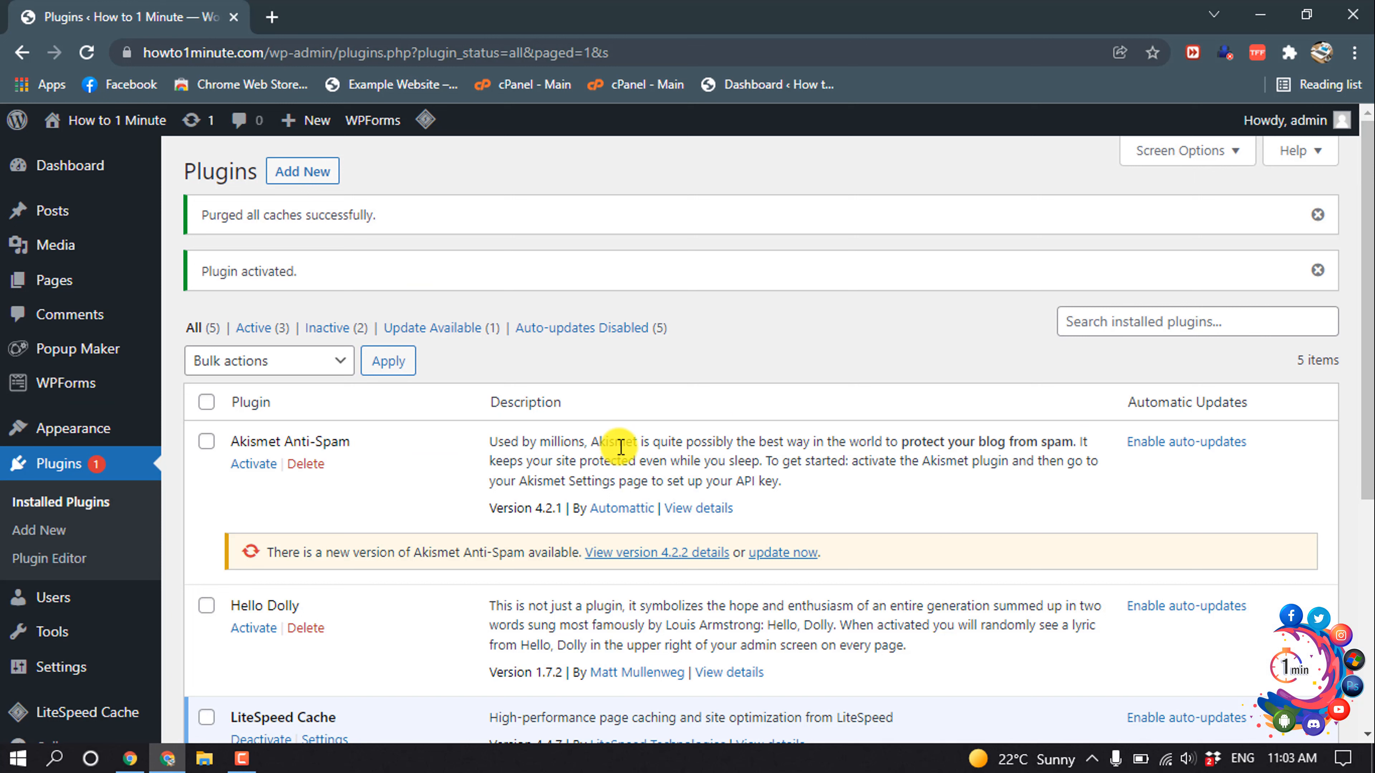
Create a new WPForms form from the Simple Contact Form template.
mouse_move(41, 391)
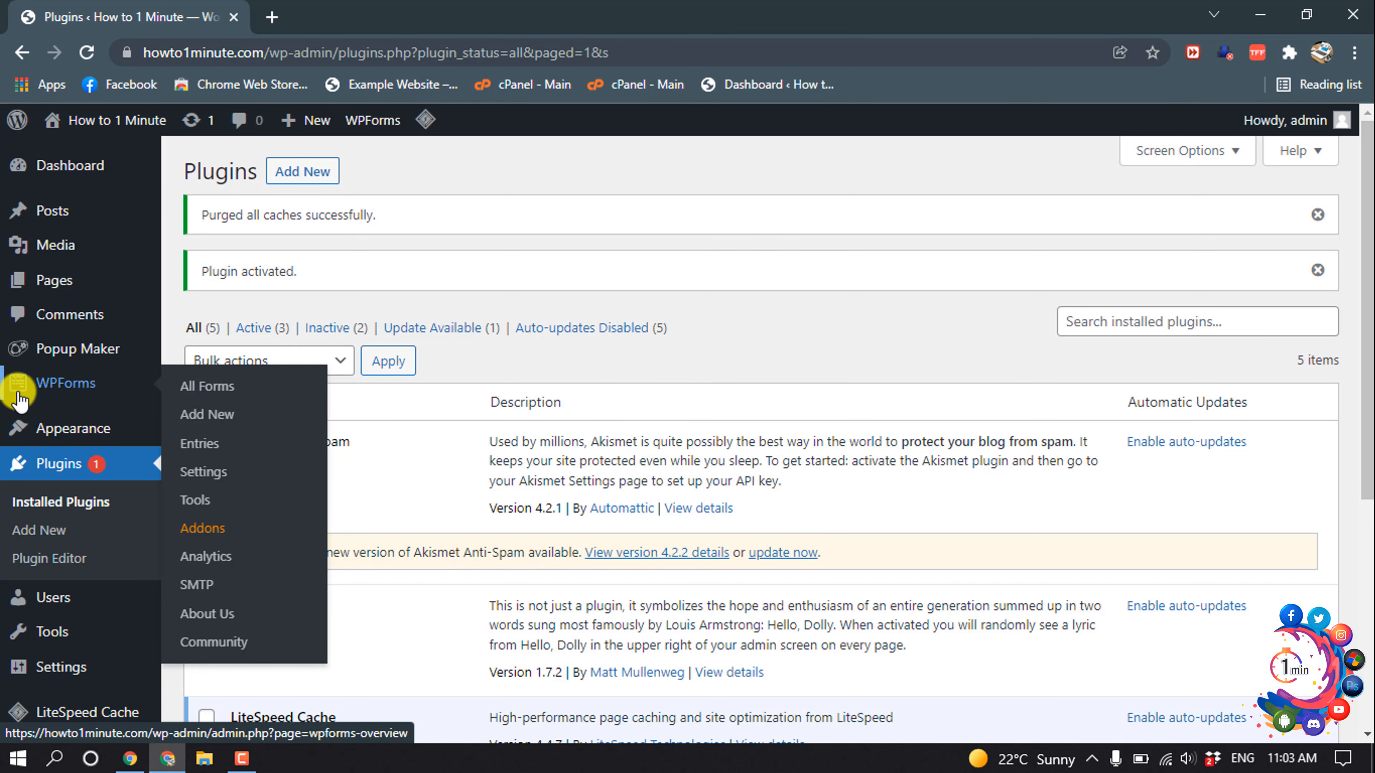
click(205, 415)
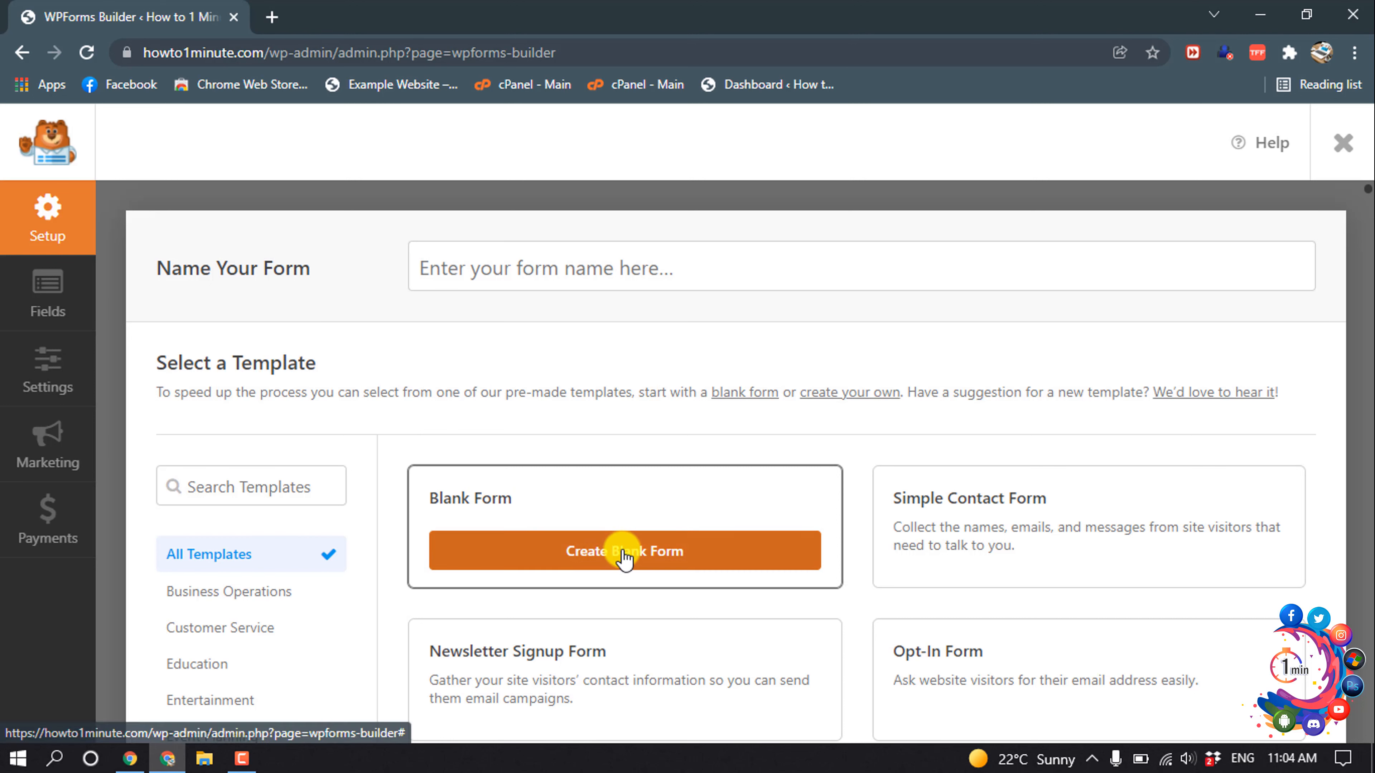
mouse_move(902, 520)
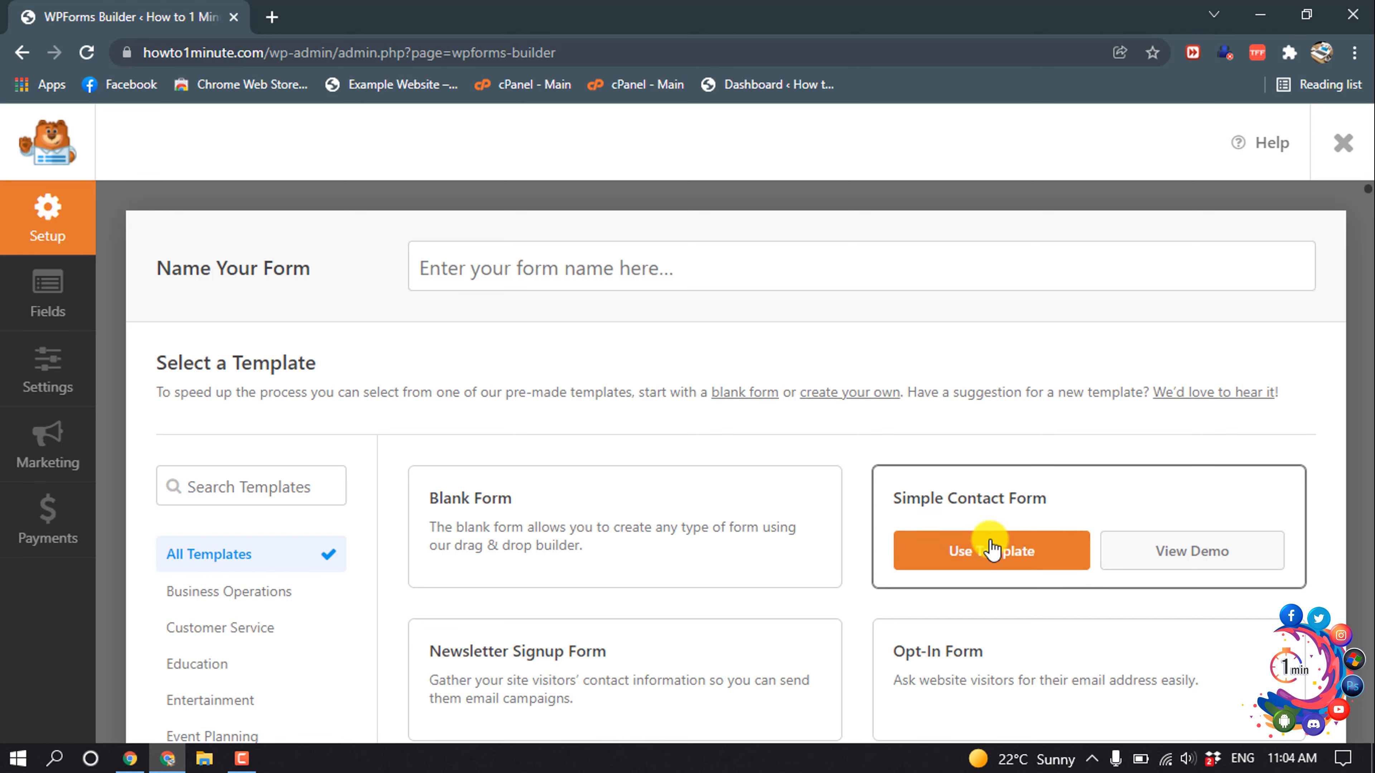
click(1018, 557)
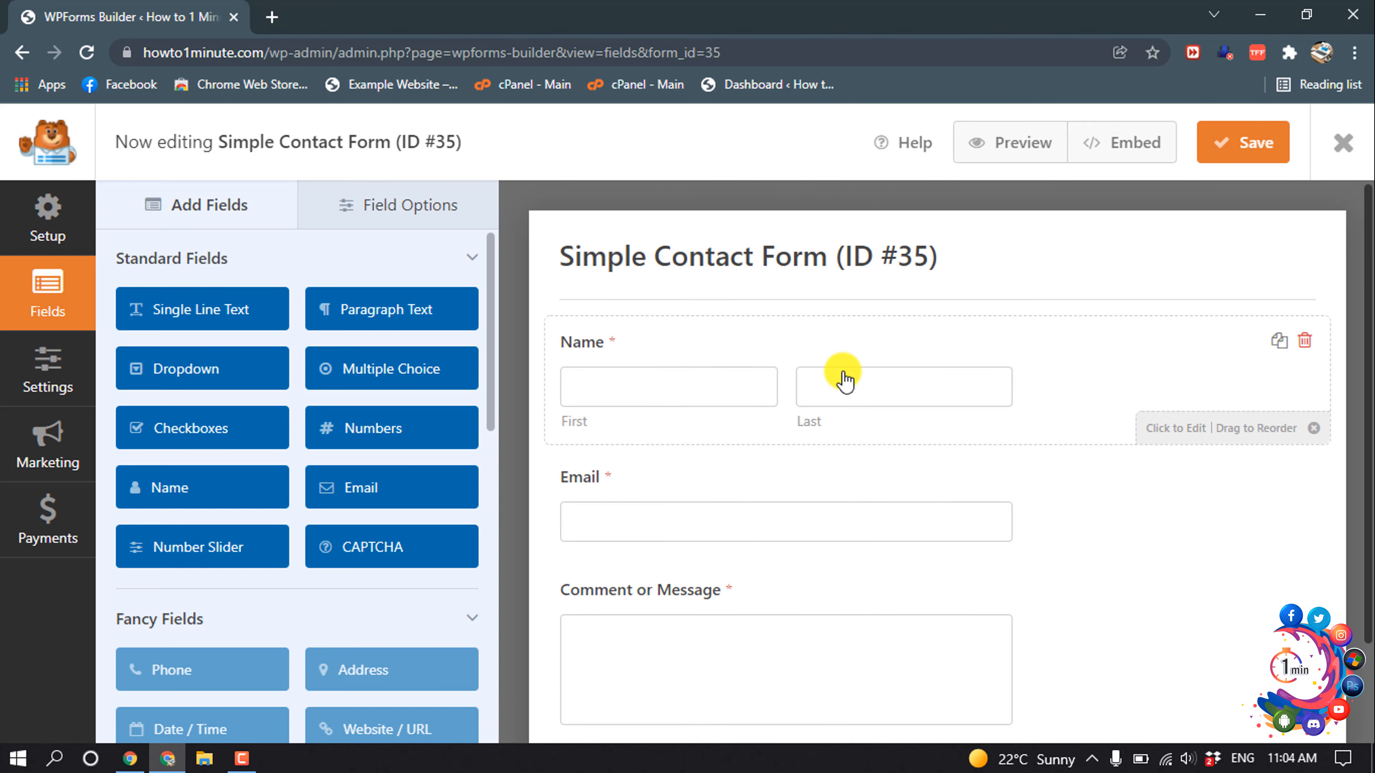
In the form's default notification, append the smart tag {field_id="1"} to the Send To Email Address after {admin_email}, separated by a comma.
click(649, 433)
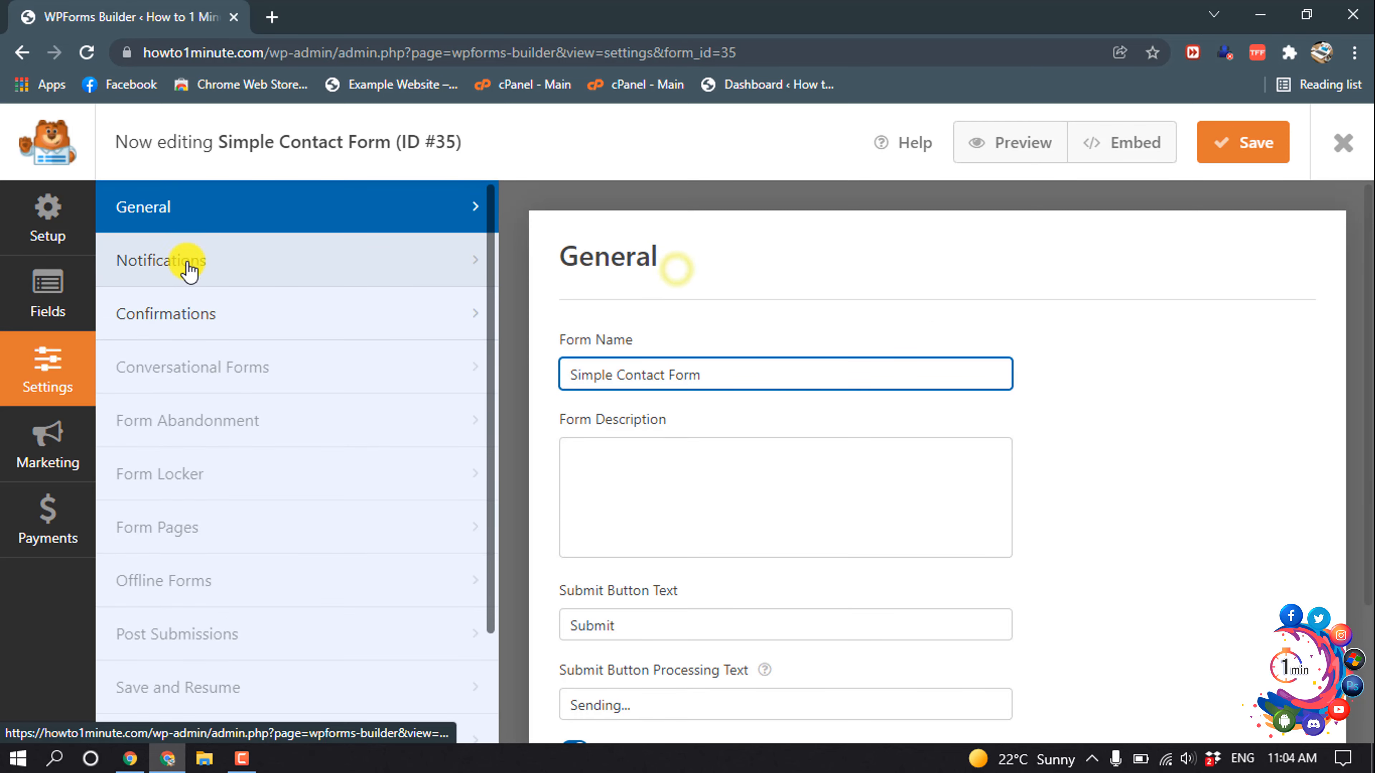
click(187, 268)
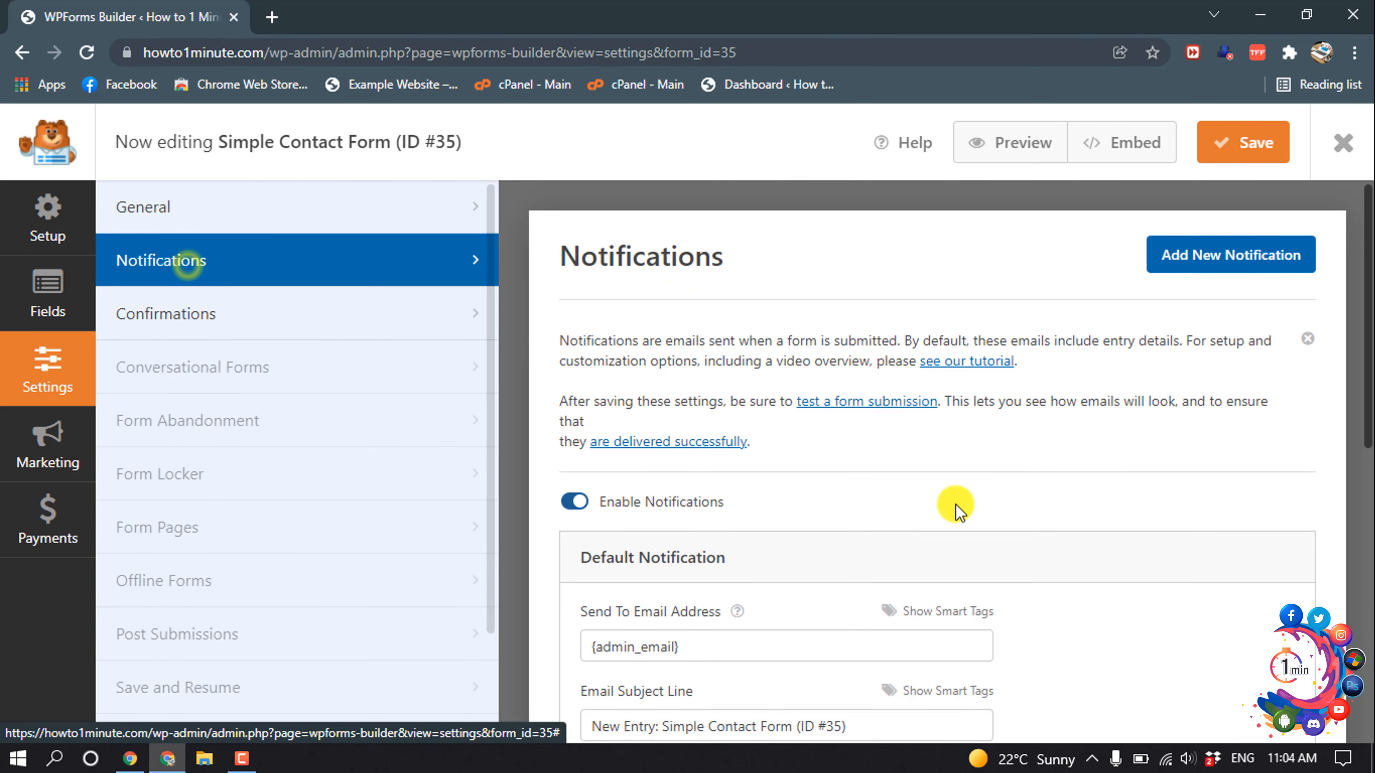
scroll(867, 487, down, 3)
click(721, 451)
click(948, 410)
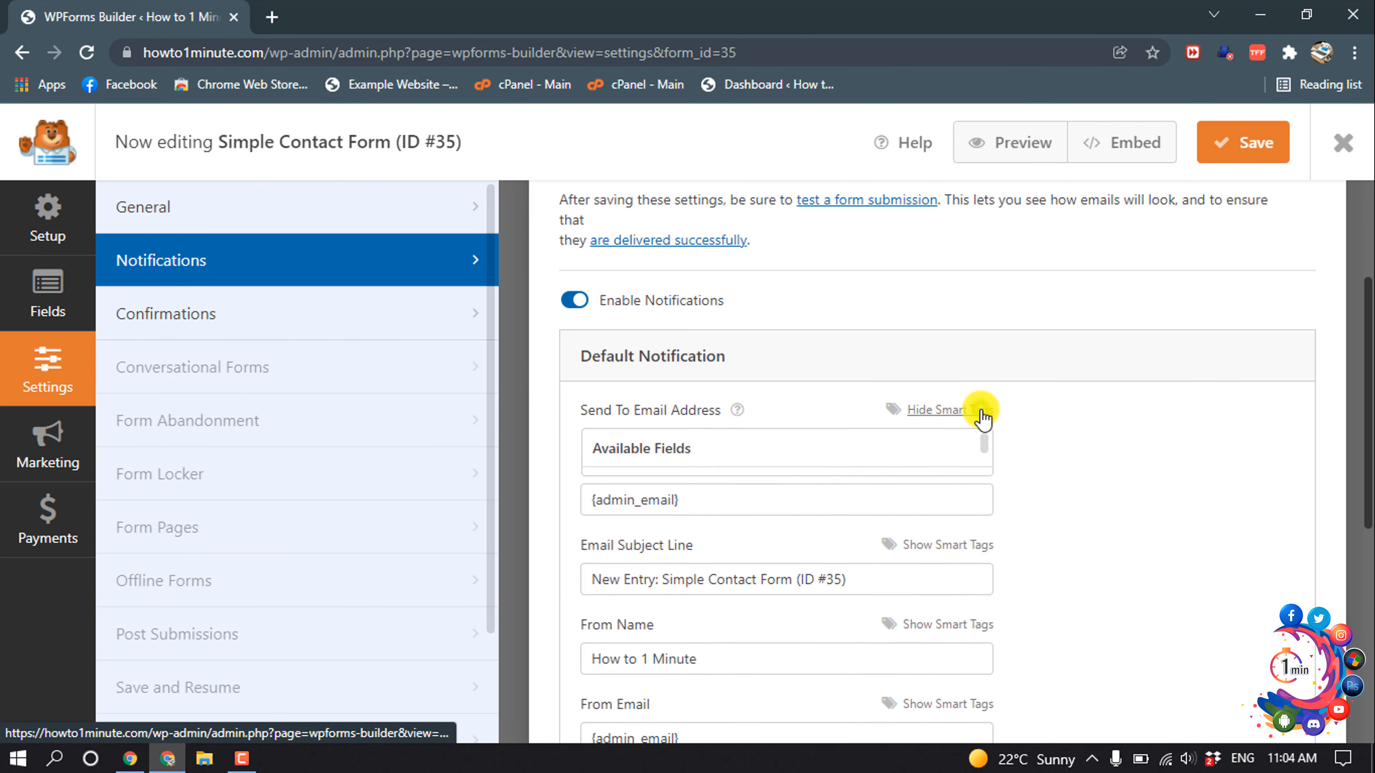
click(649, 485)
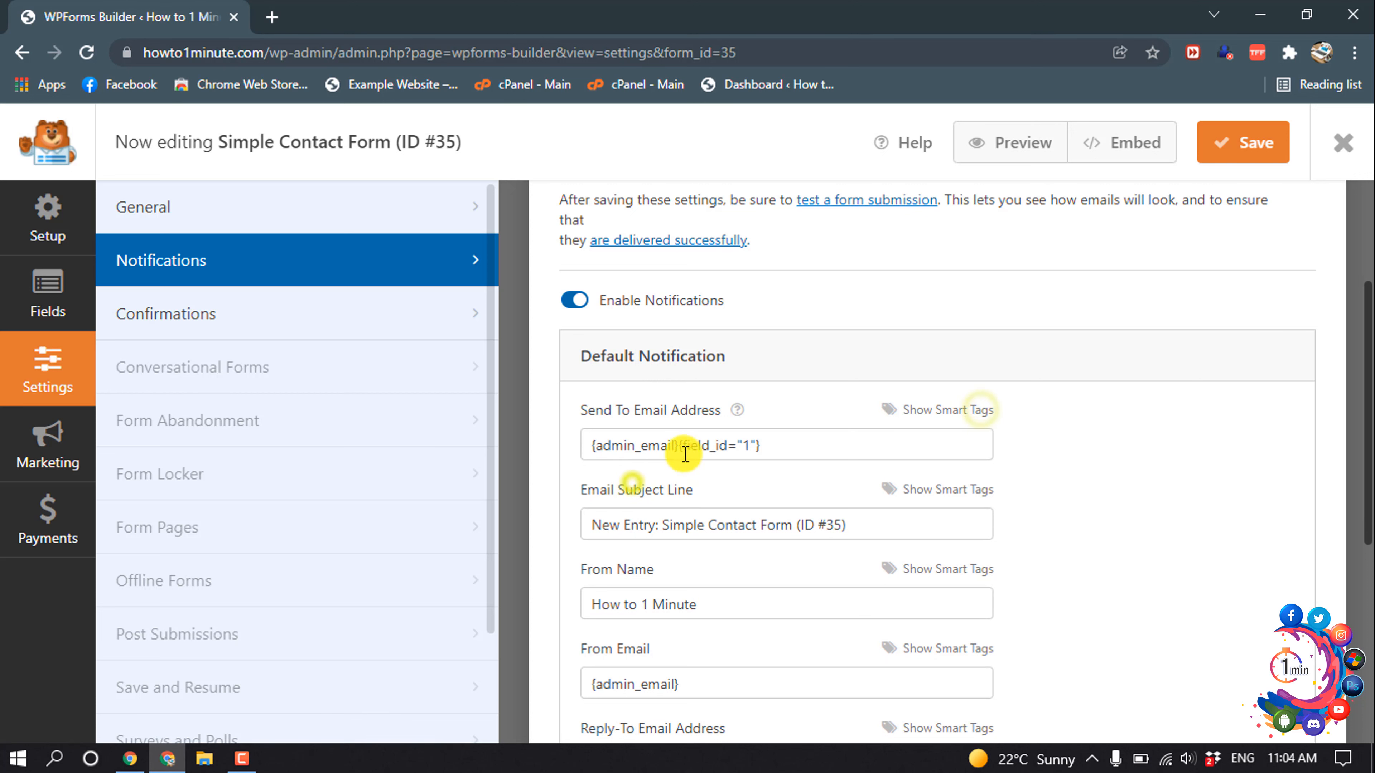
click(679, 443)
scroll(785, 456, down, 2)
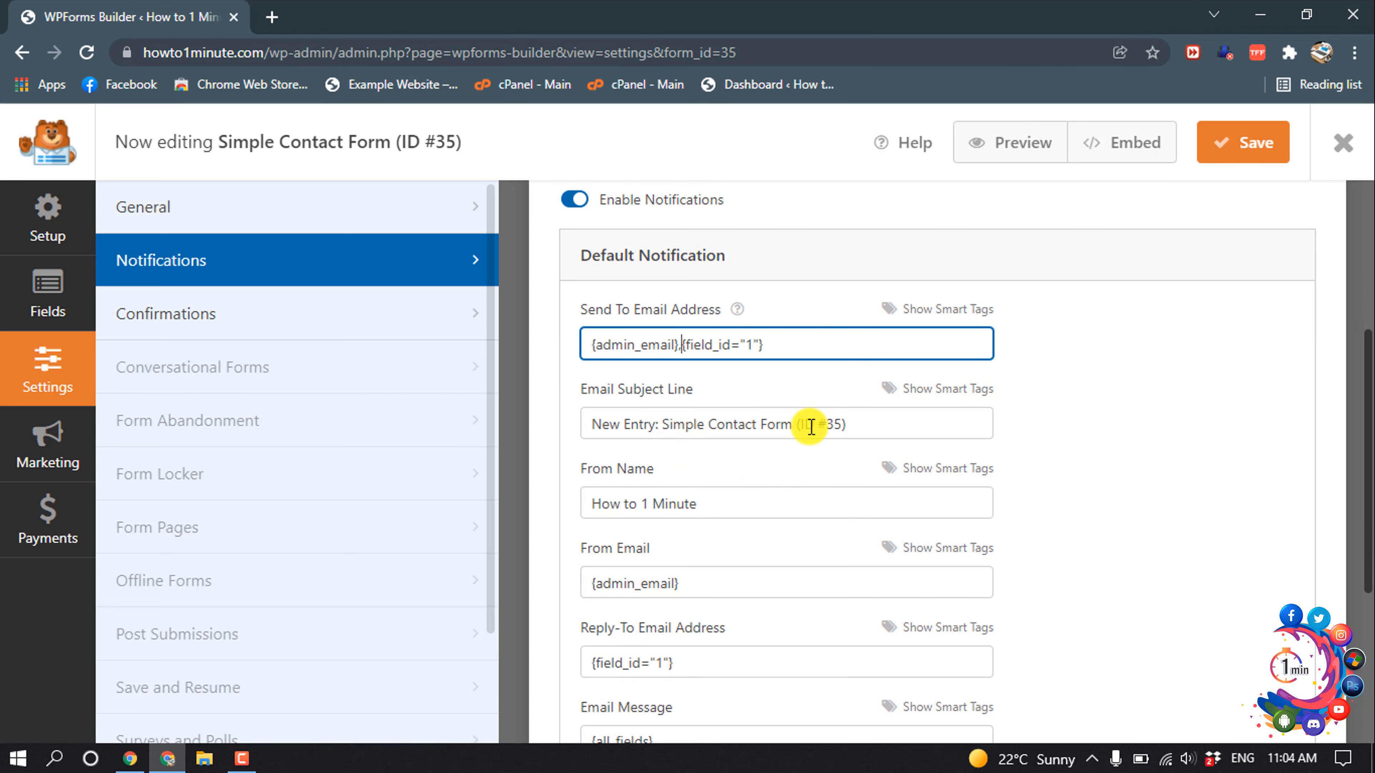
Review the remaining notification fields and the form's confirmation settings, then save the form.
click(812, 424)
scroll(730, 510, down, 3)
scroll(710, 471, down, 2)
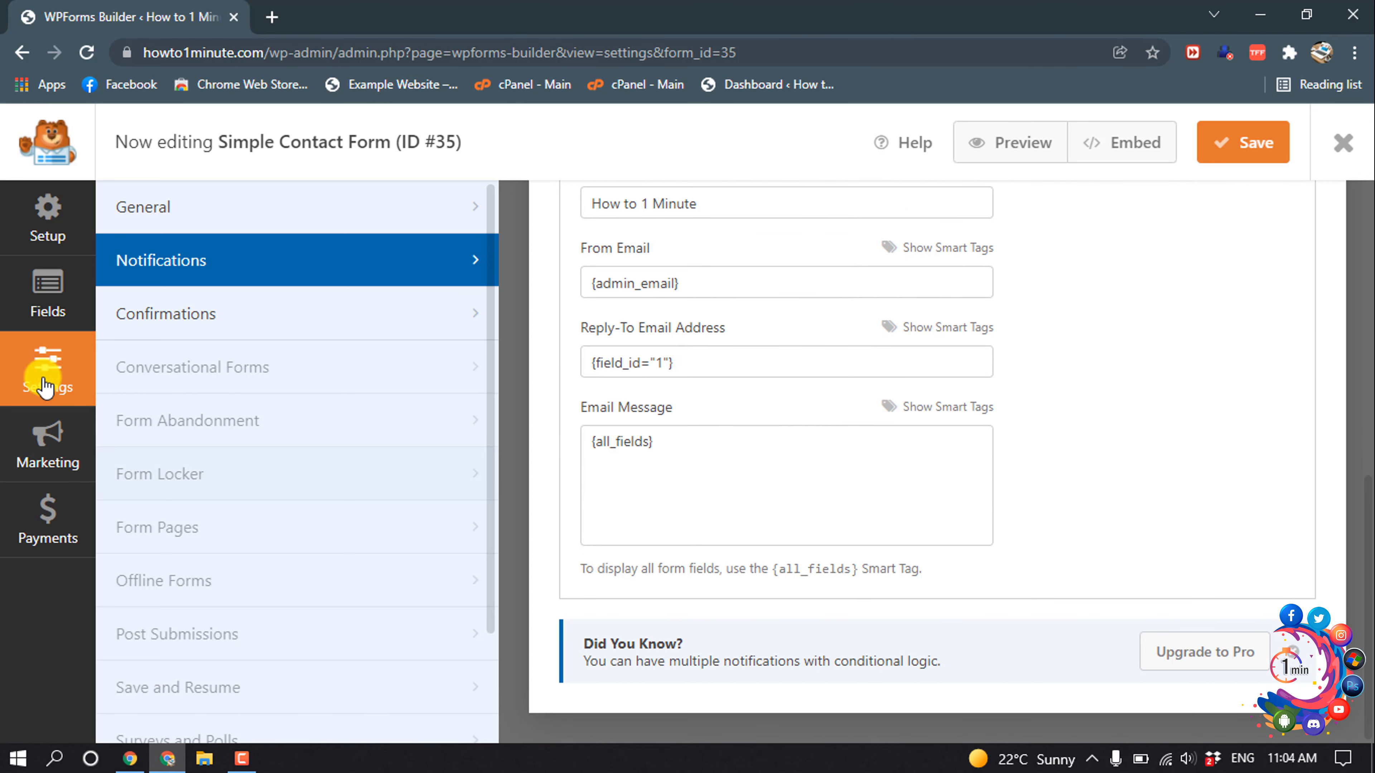
click(157, 314)
scroll(954, 440, up, 3)
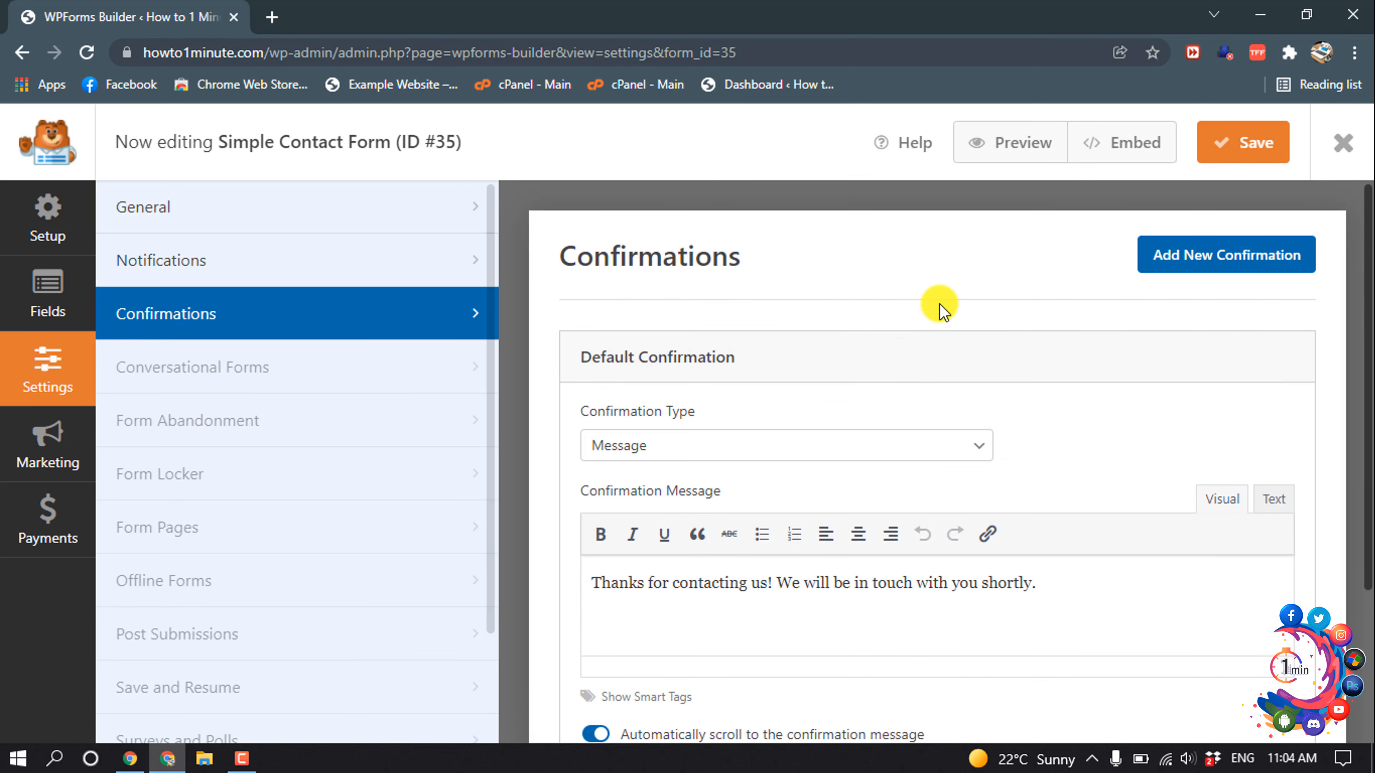
click(1222, 151)
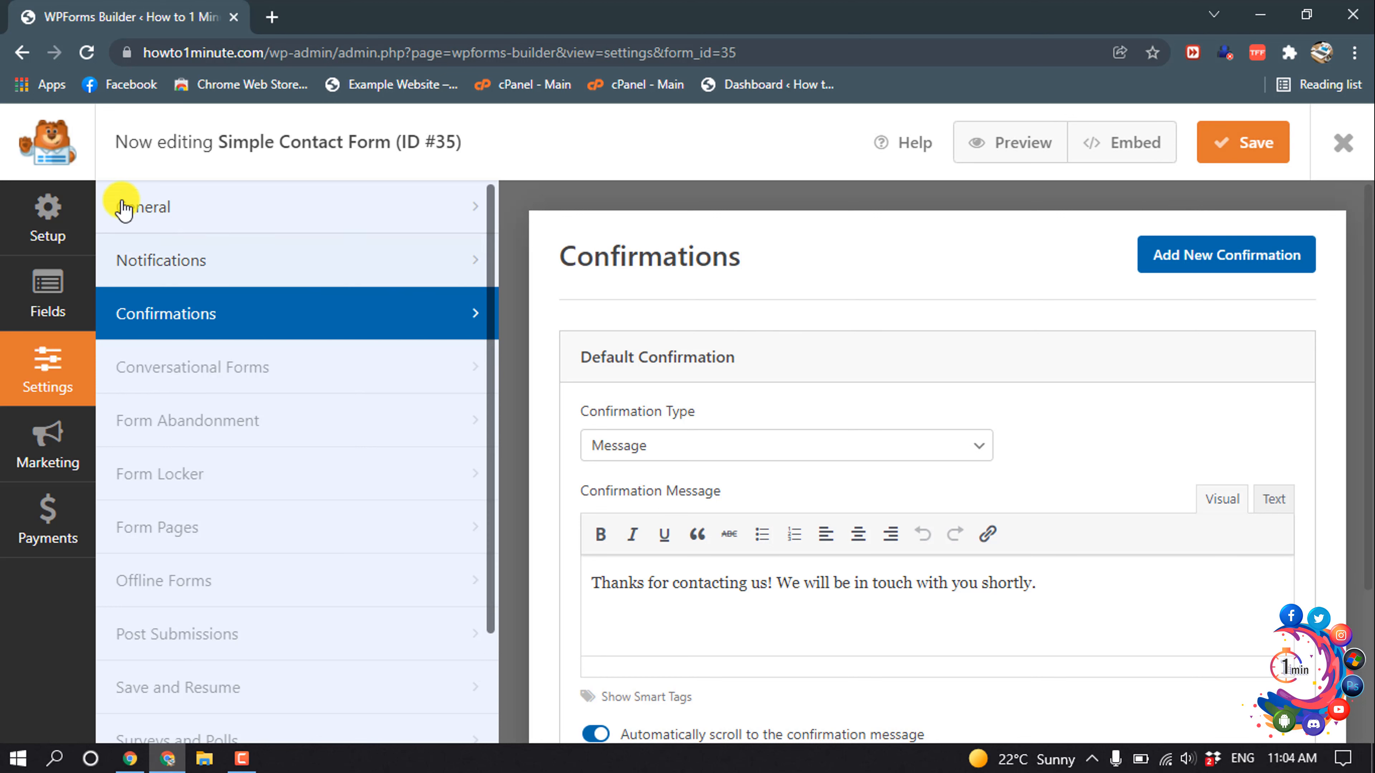
Create a new popup in Popup Maker with Simple Contact Form as both its name and its popup title.
click(755, 86)
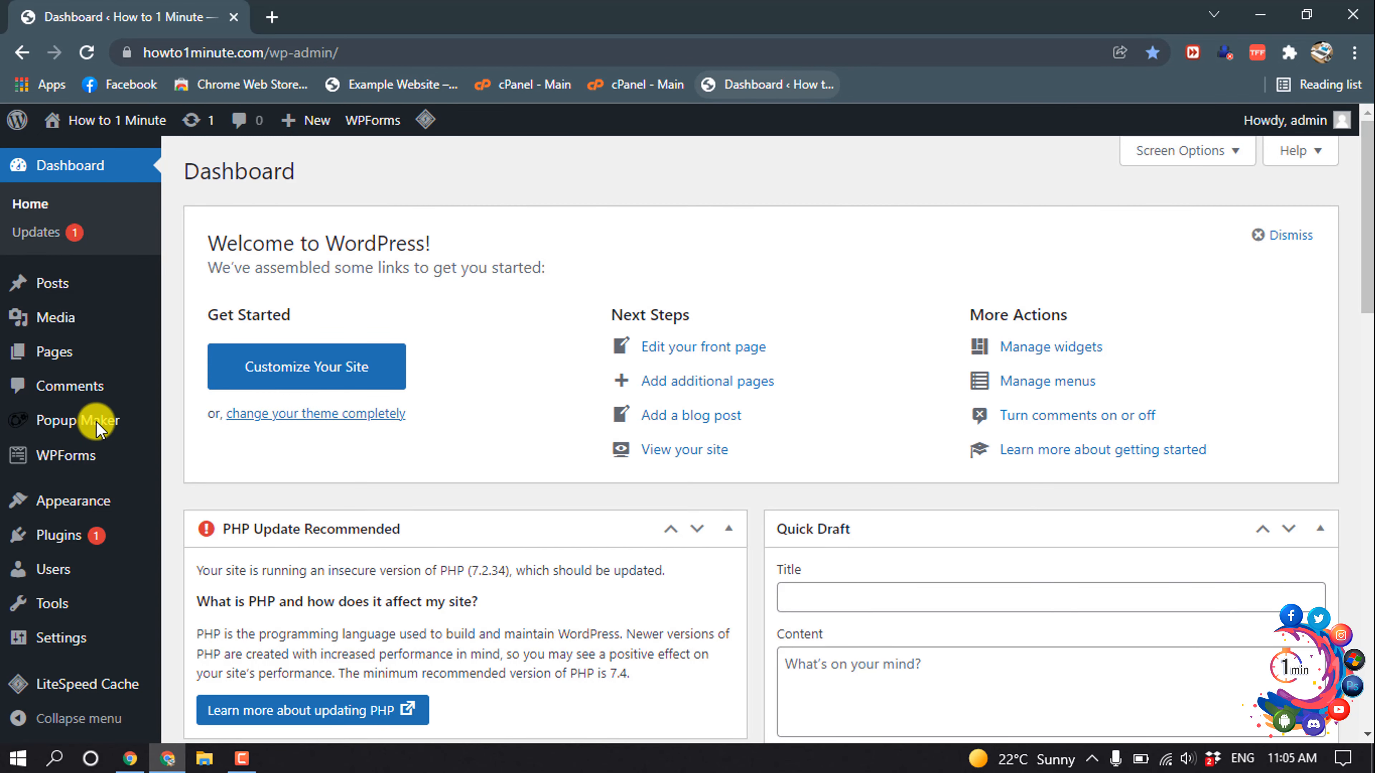
mouse_move(81, 425)
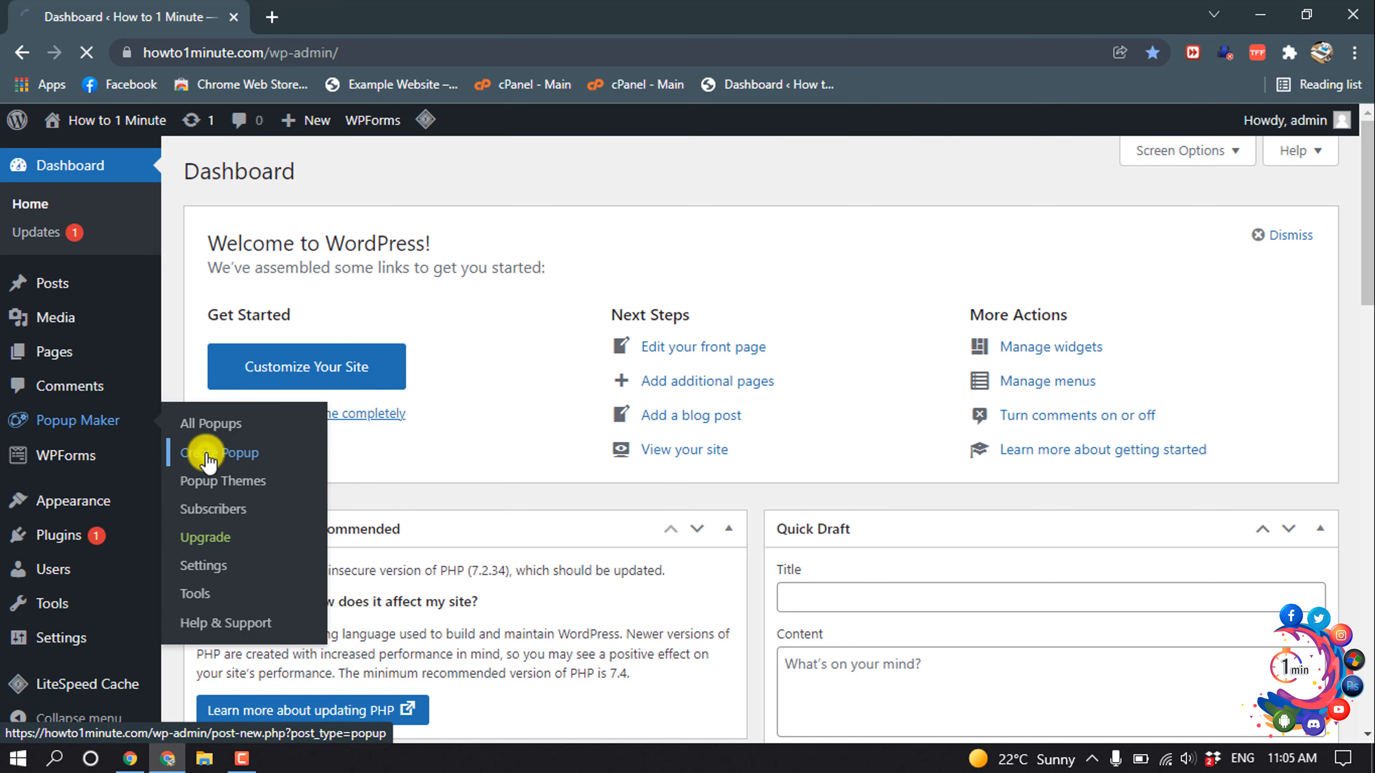
click(211, 454)
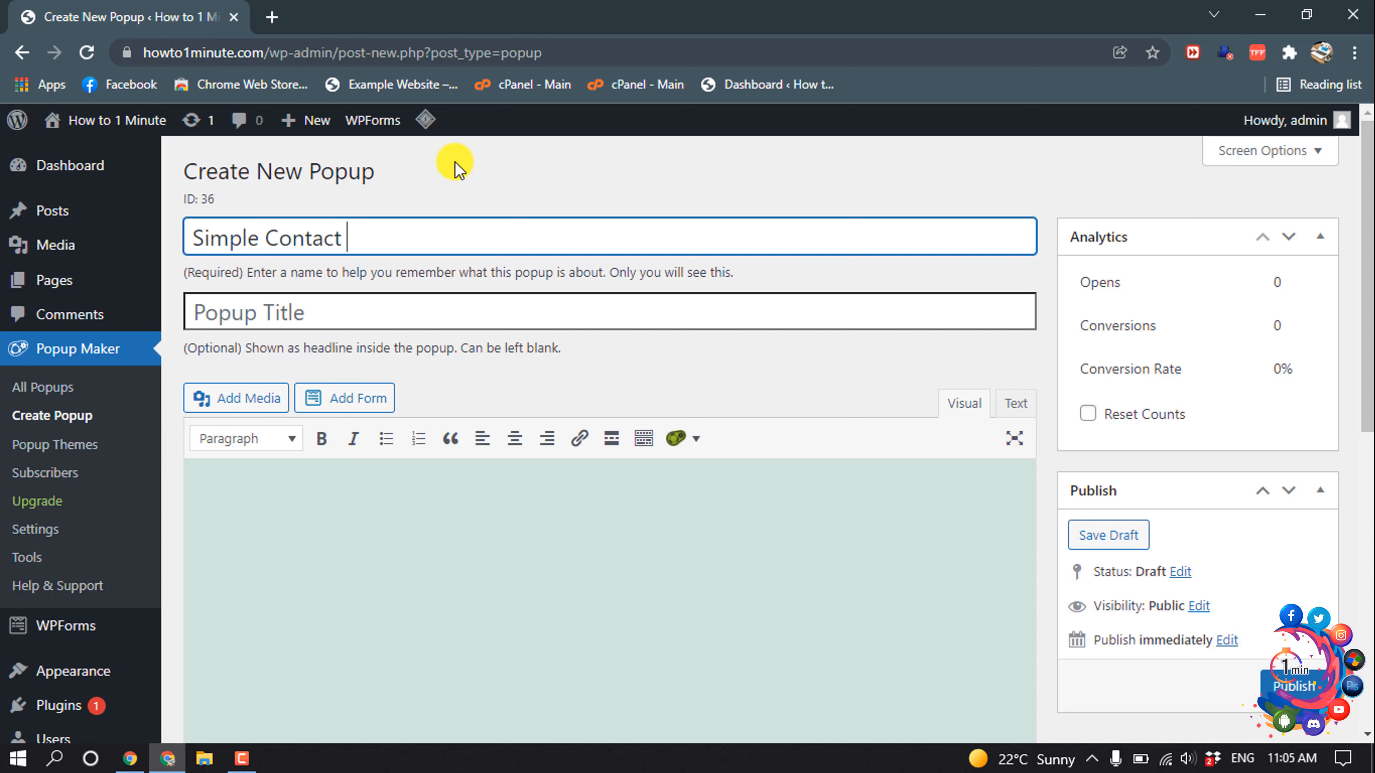
key(Tab)
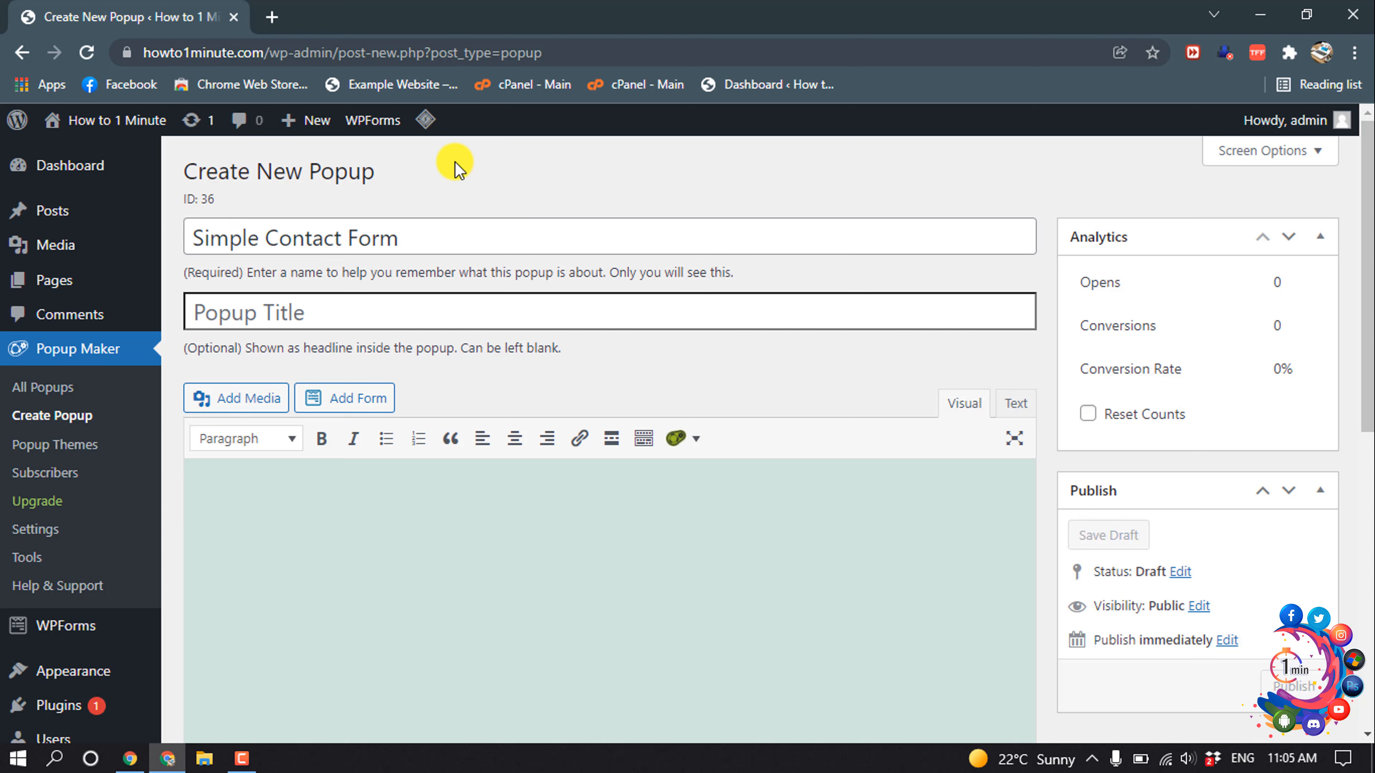
triple_click(418, 234)
key(ctrl+c)
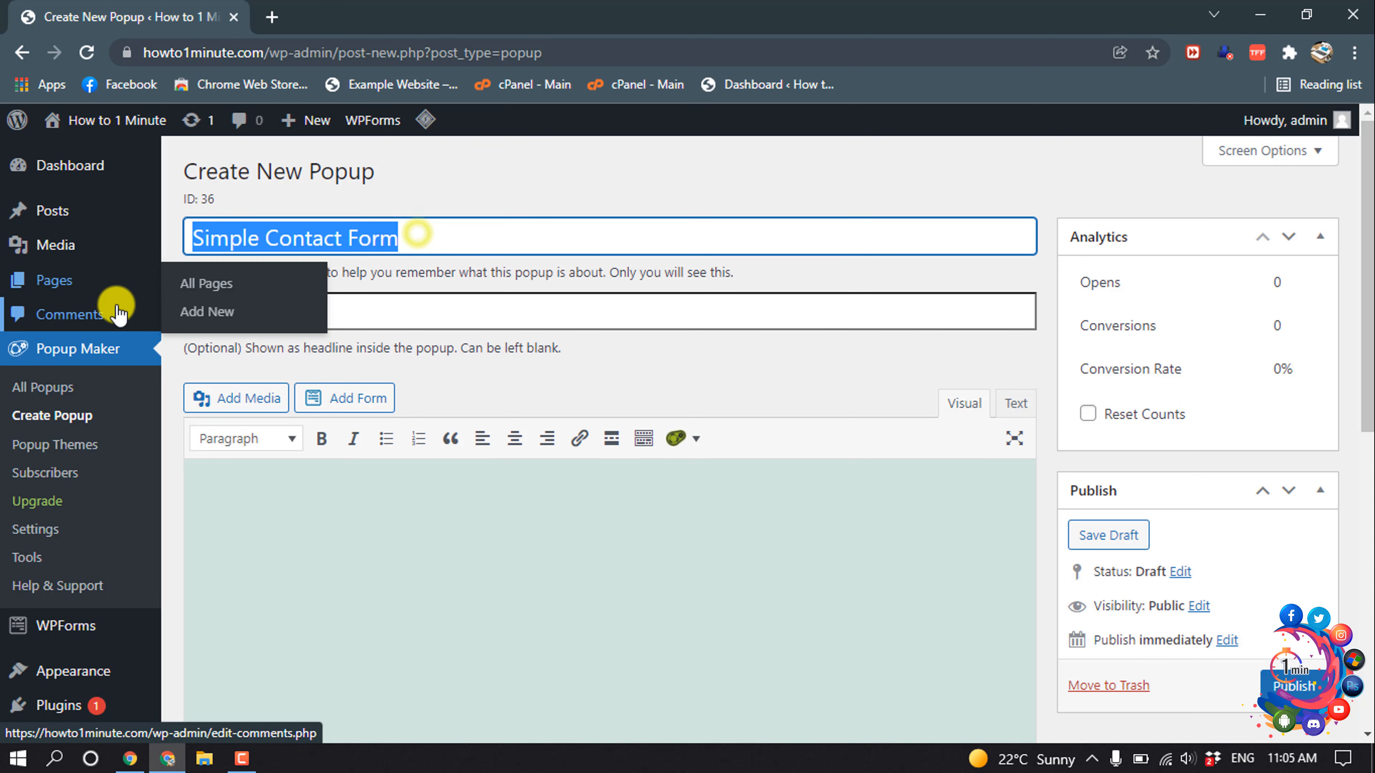
click(270, 314)
key(ctrl+v)
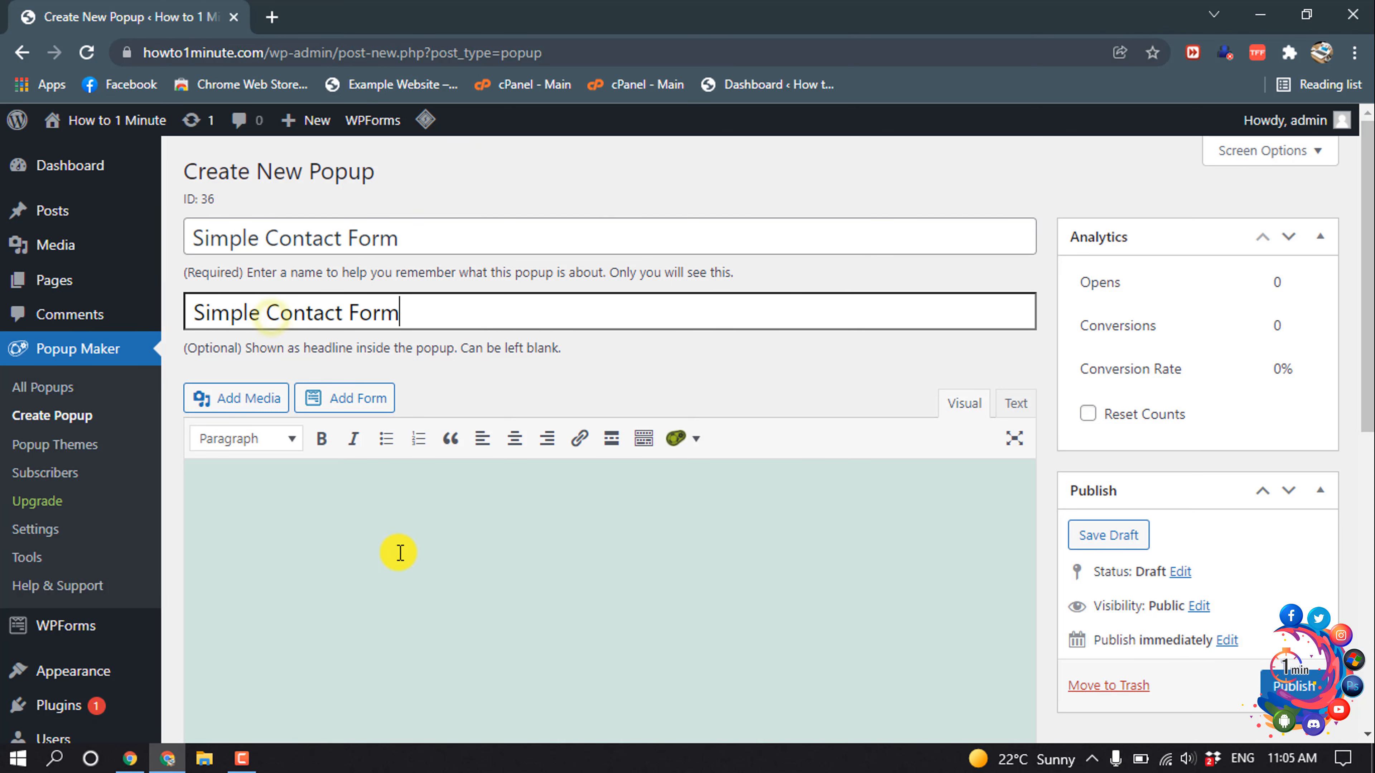
Insert the first Simple Contact Form listed into the popup's content, without showing the form name or description.
click(330, 413)
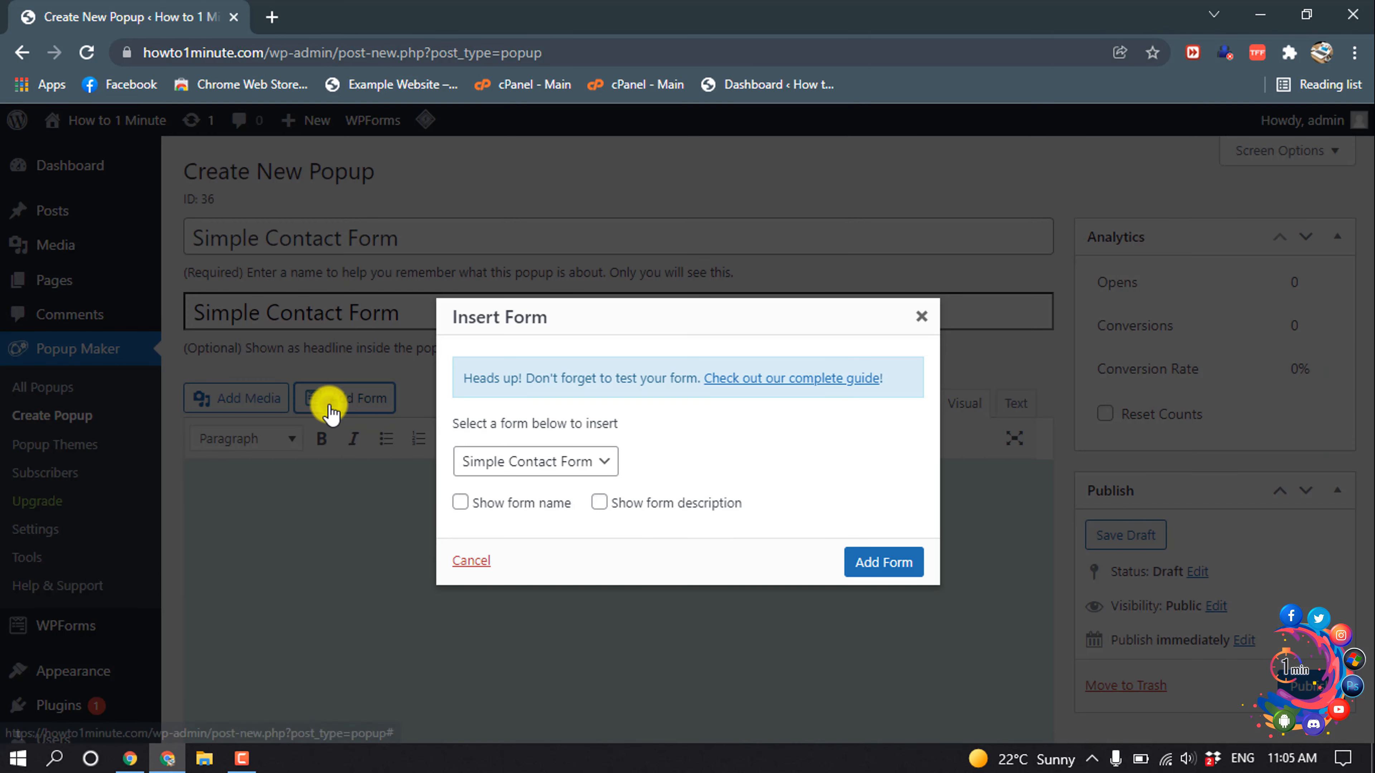
click(607, 466)
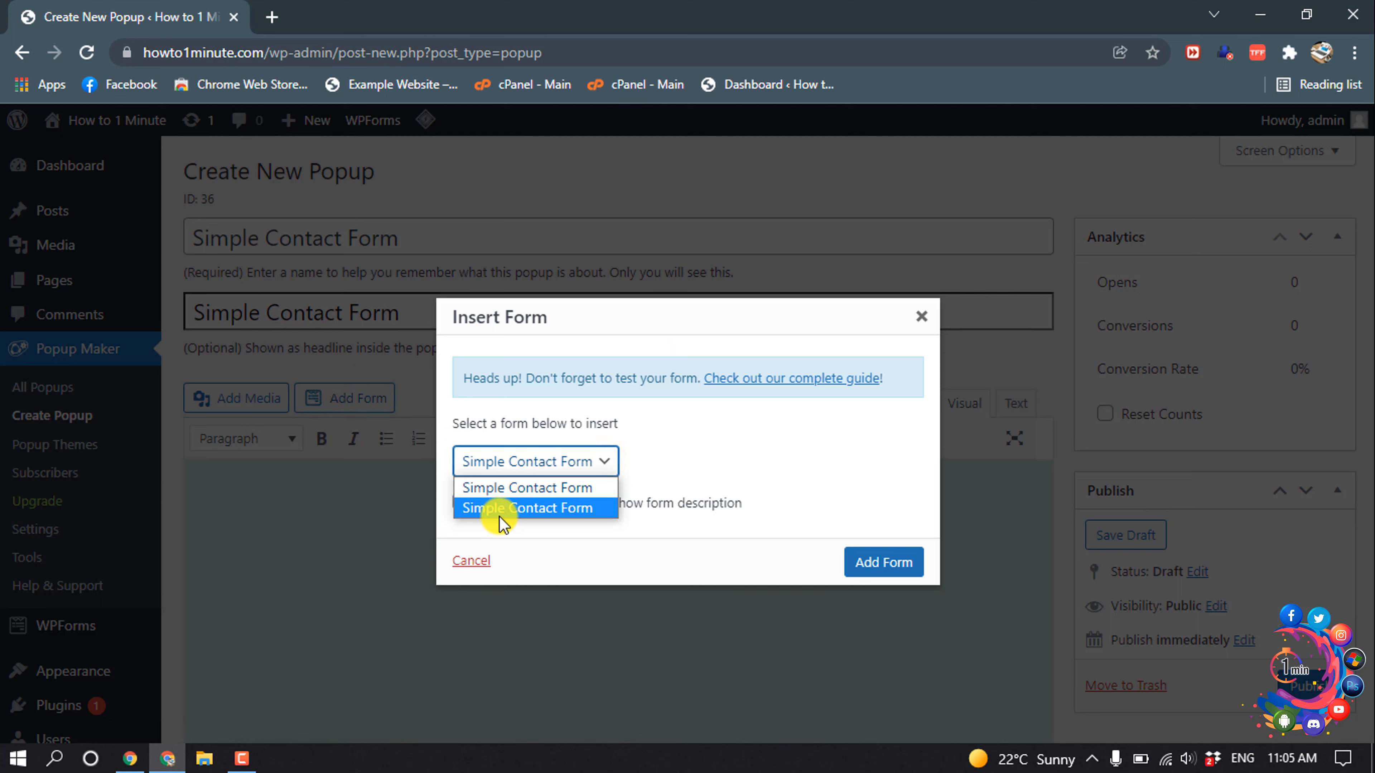
click(488, 489)
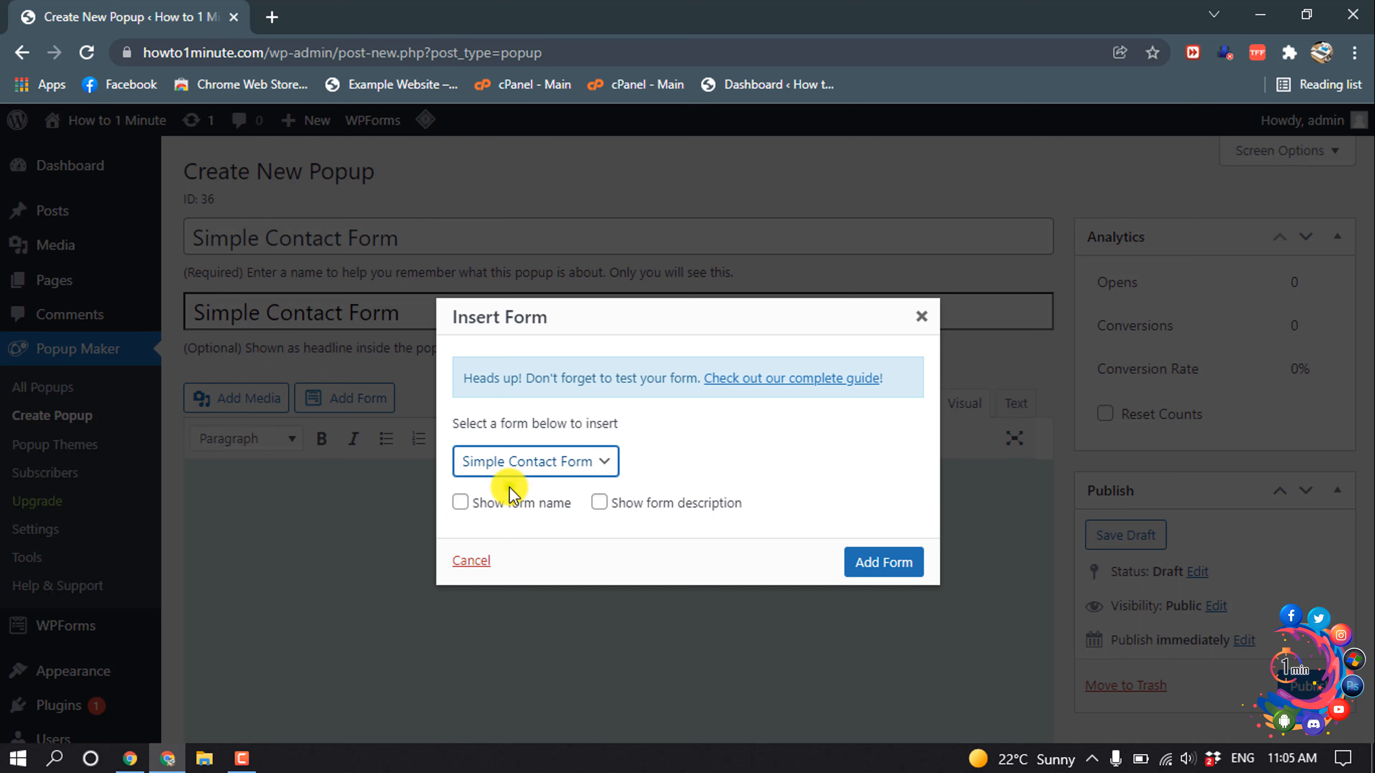
click(869, 561)
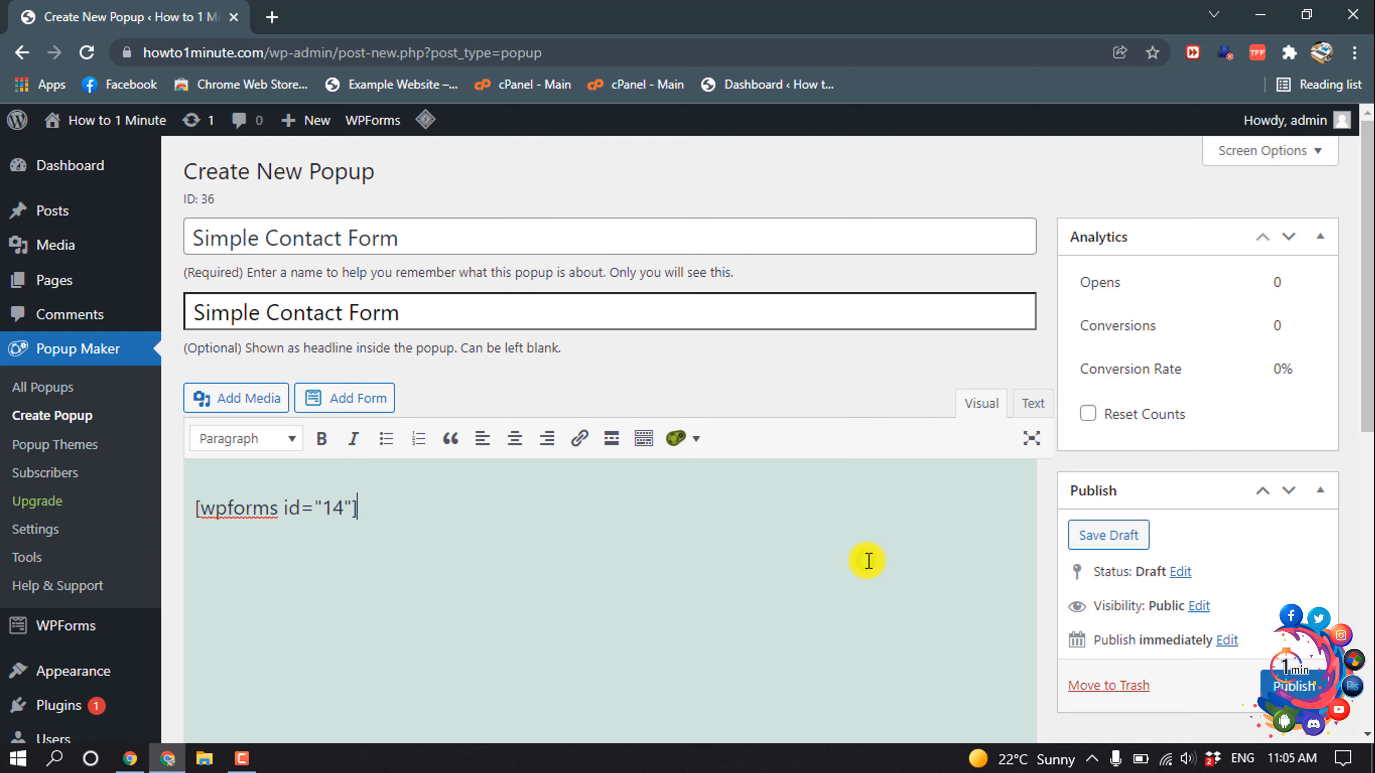
Add a Time Delay / Auto Open trigger with a 500 ms delay and a cookie that stops the popup once it is closed.
scroll(873, 556, down, 10)
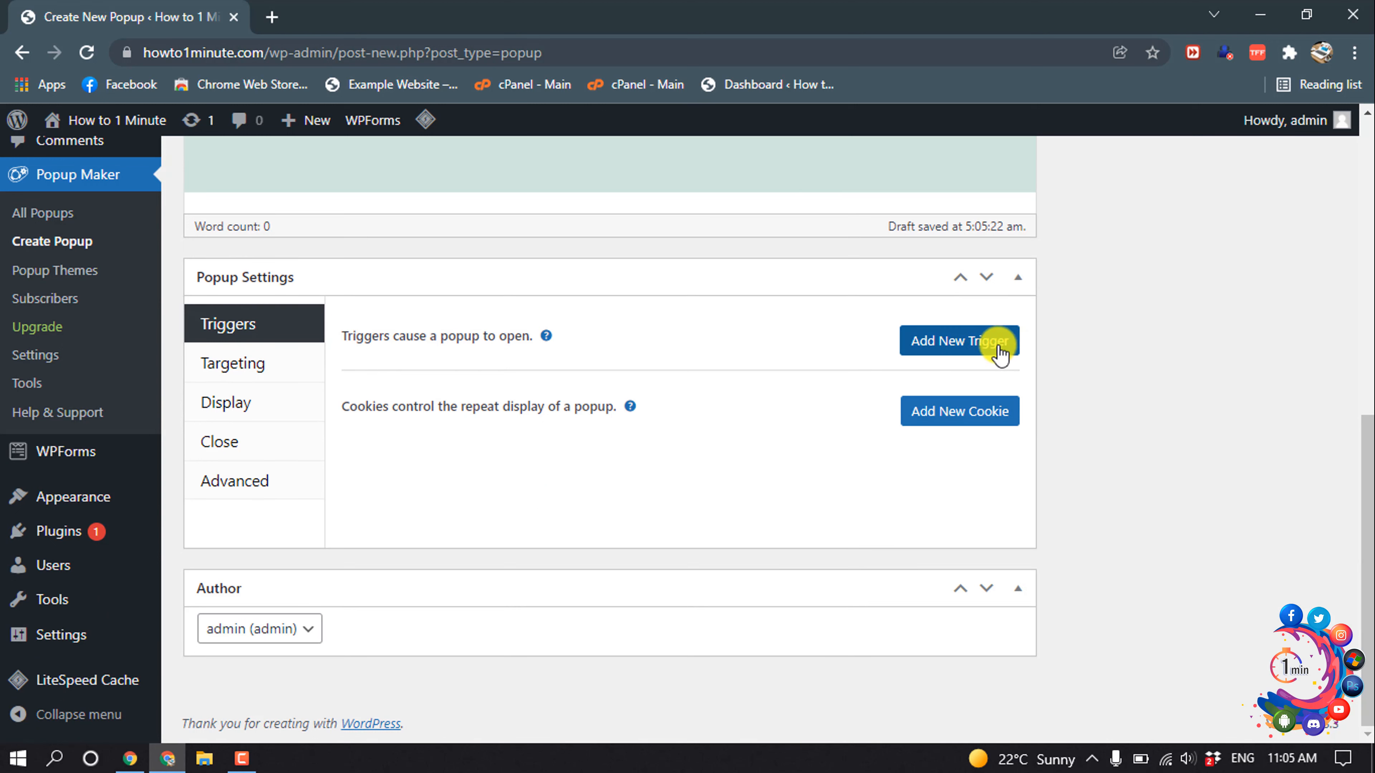
click(990, 339)
click(851, 278)
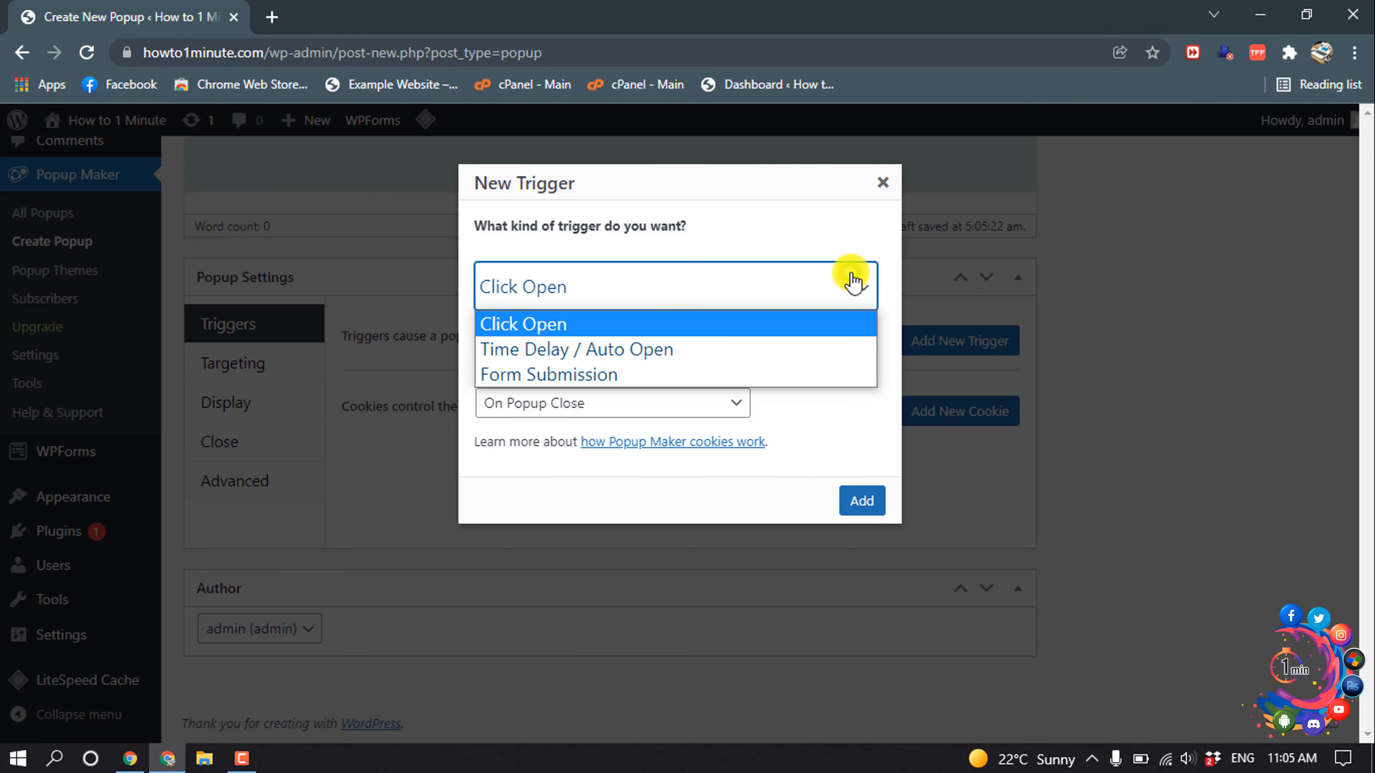
click(542, 355)
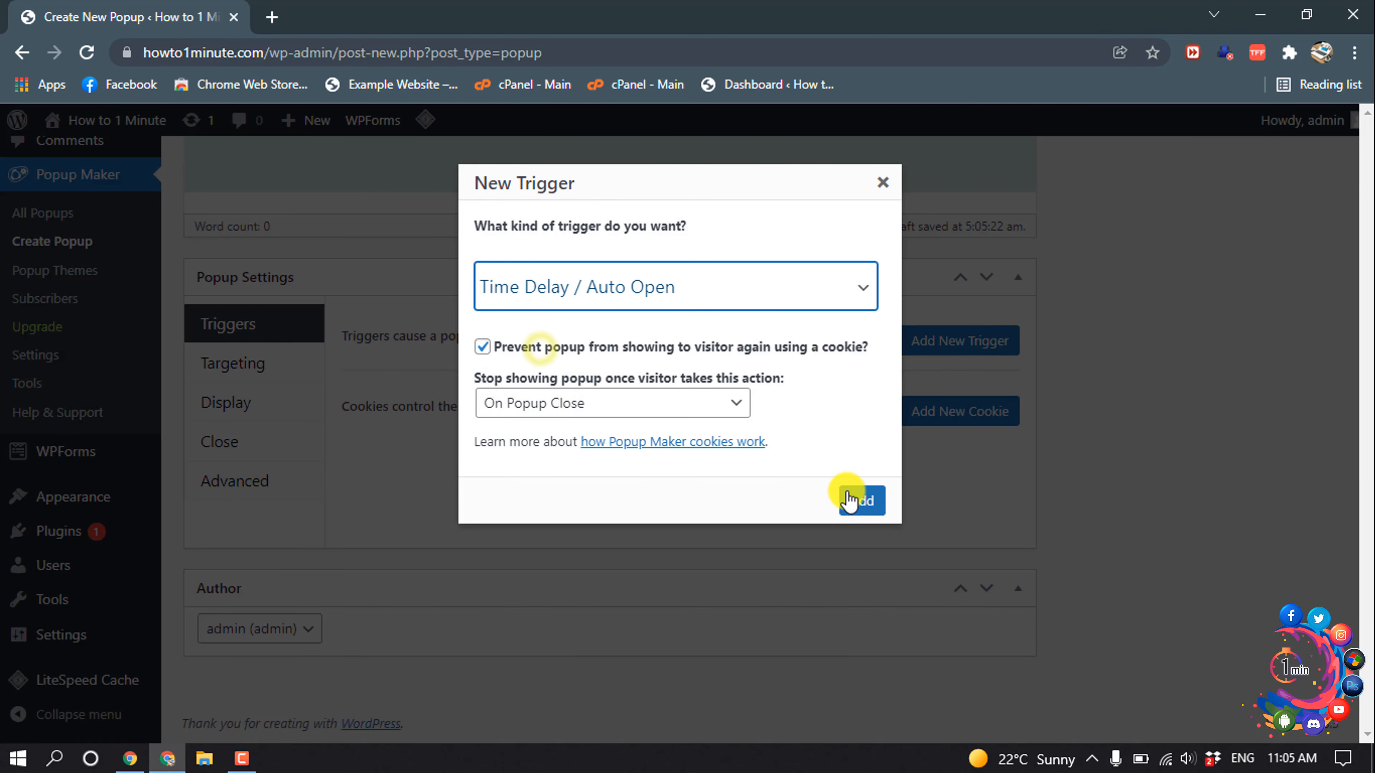
click(861, 501)
click(732, 256)
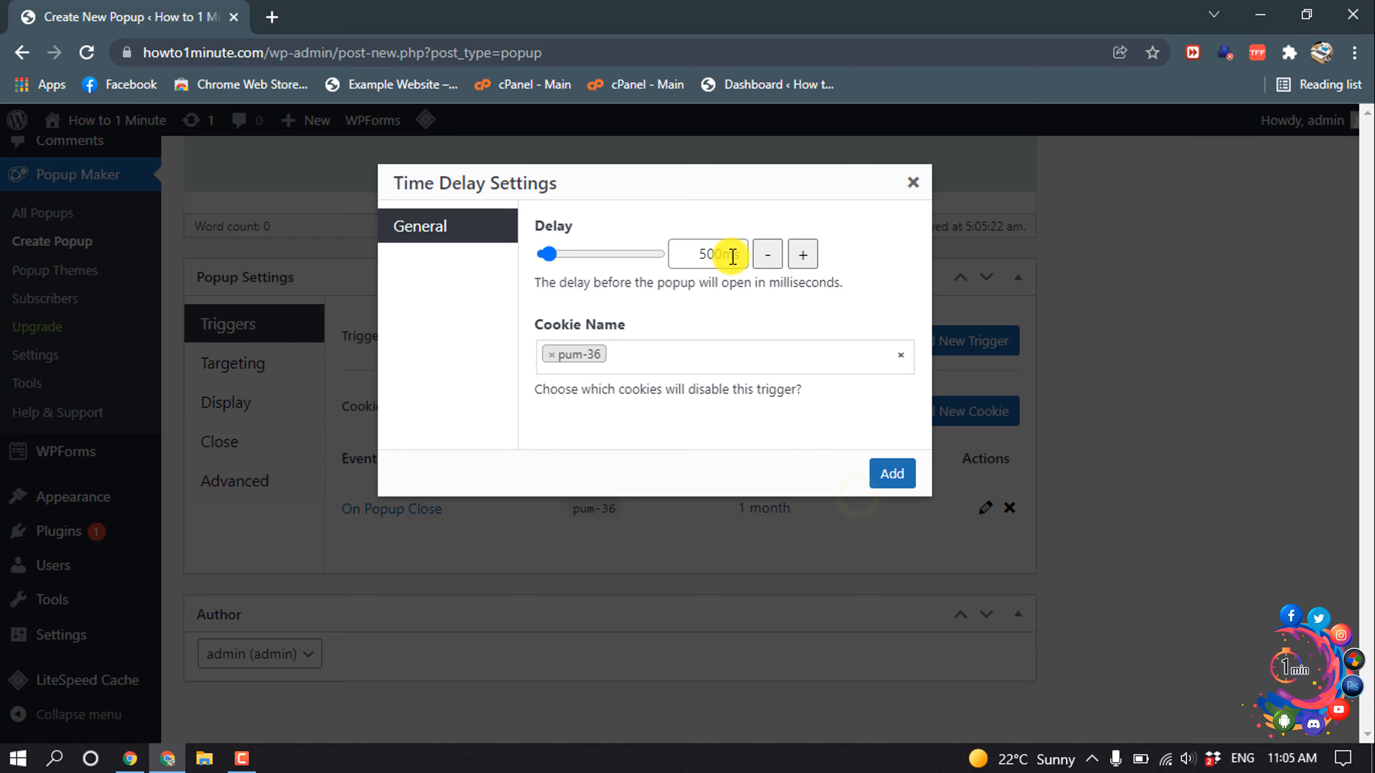
drag(694, 254, 744, 257)
click(698, 257)
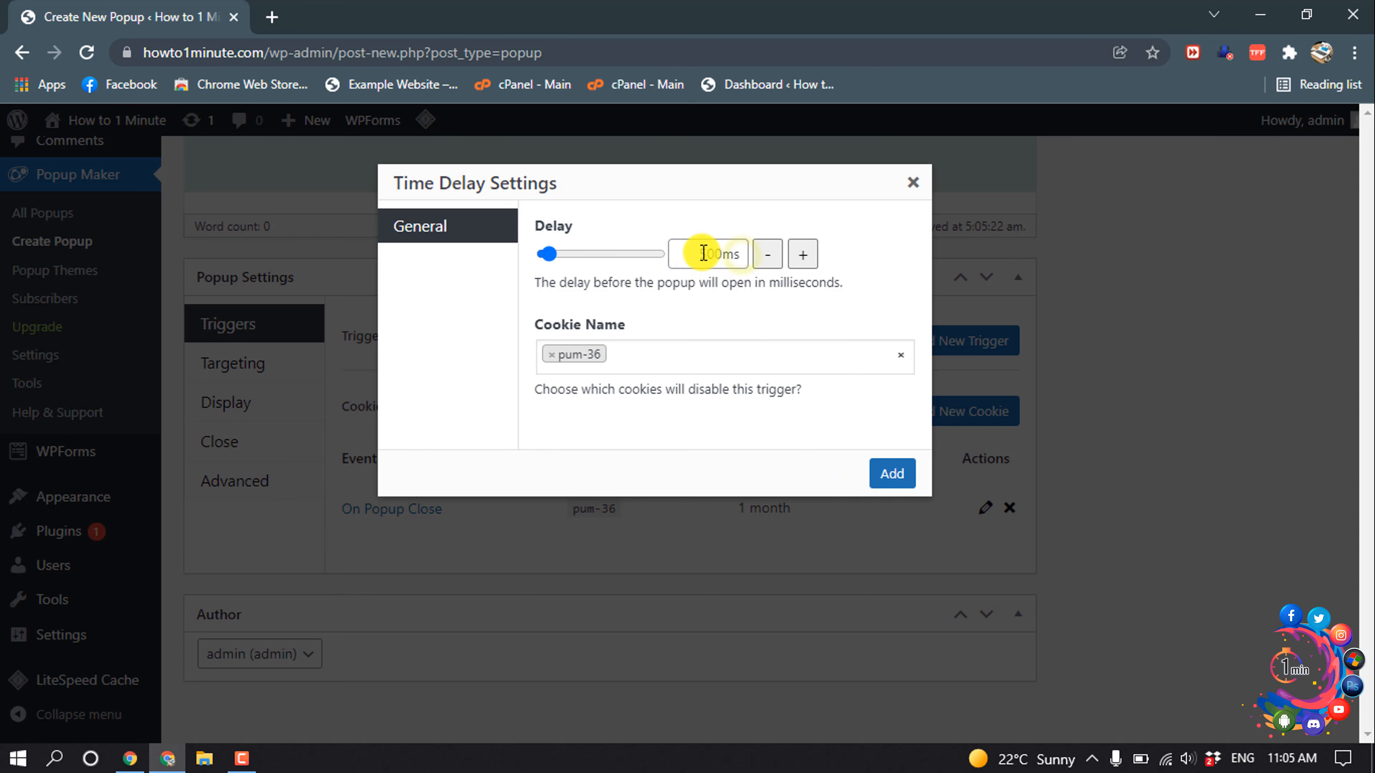
click(887, 474)
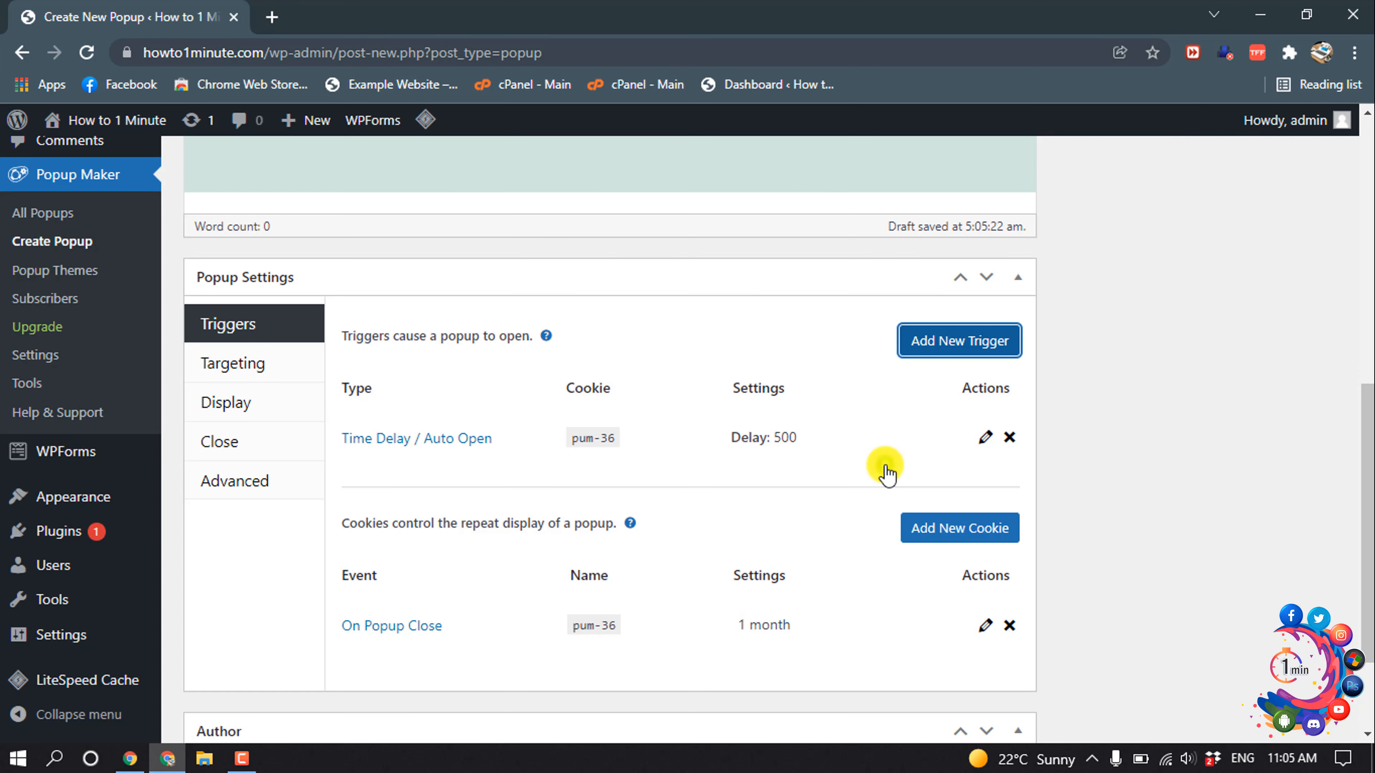
Look through the popup's targeting conditions and choose All Posts.
click(261, 381)
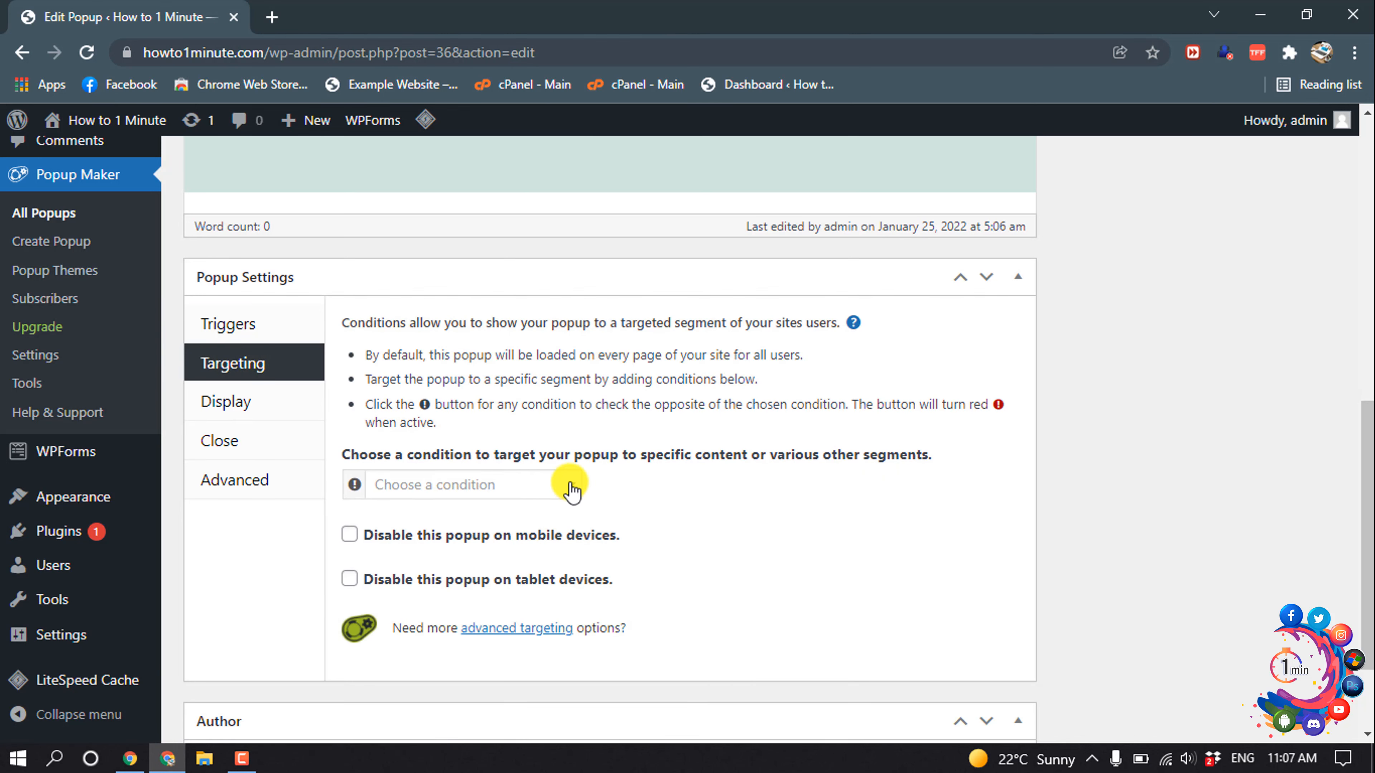
click(571, 487)
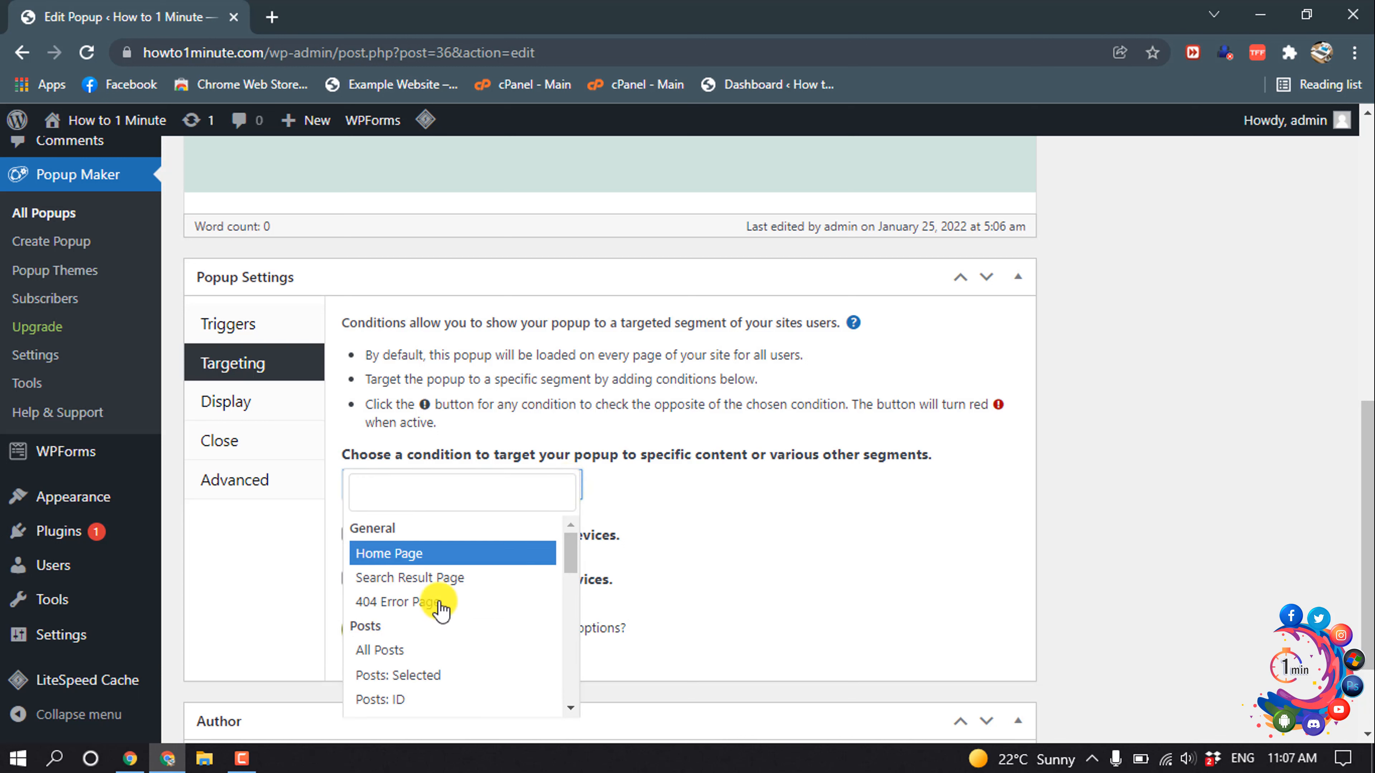
scroll(420, 576, down, 2)
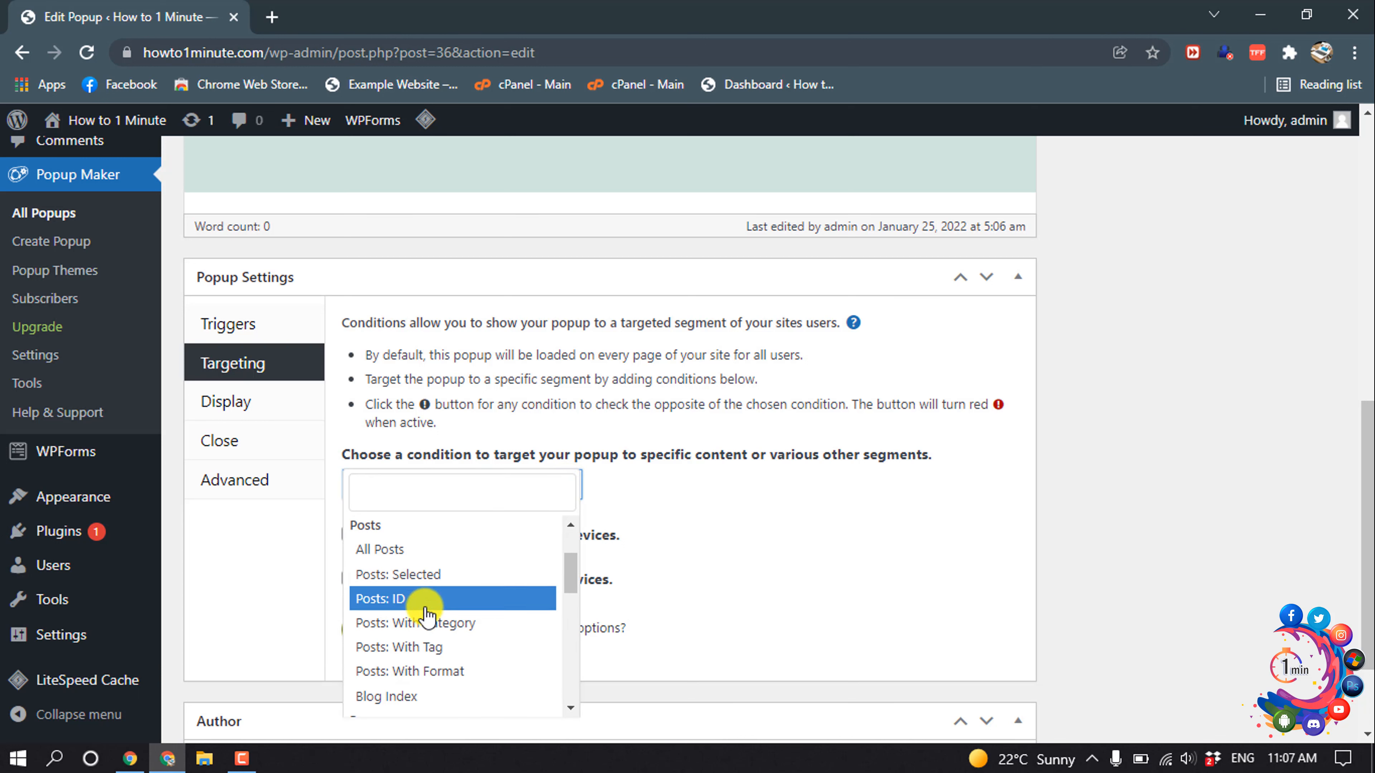
scroll(435, 608, down, 5)
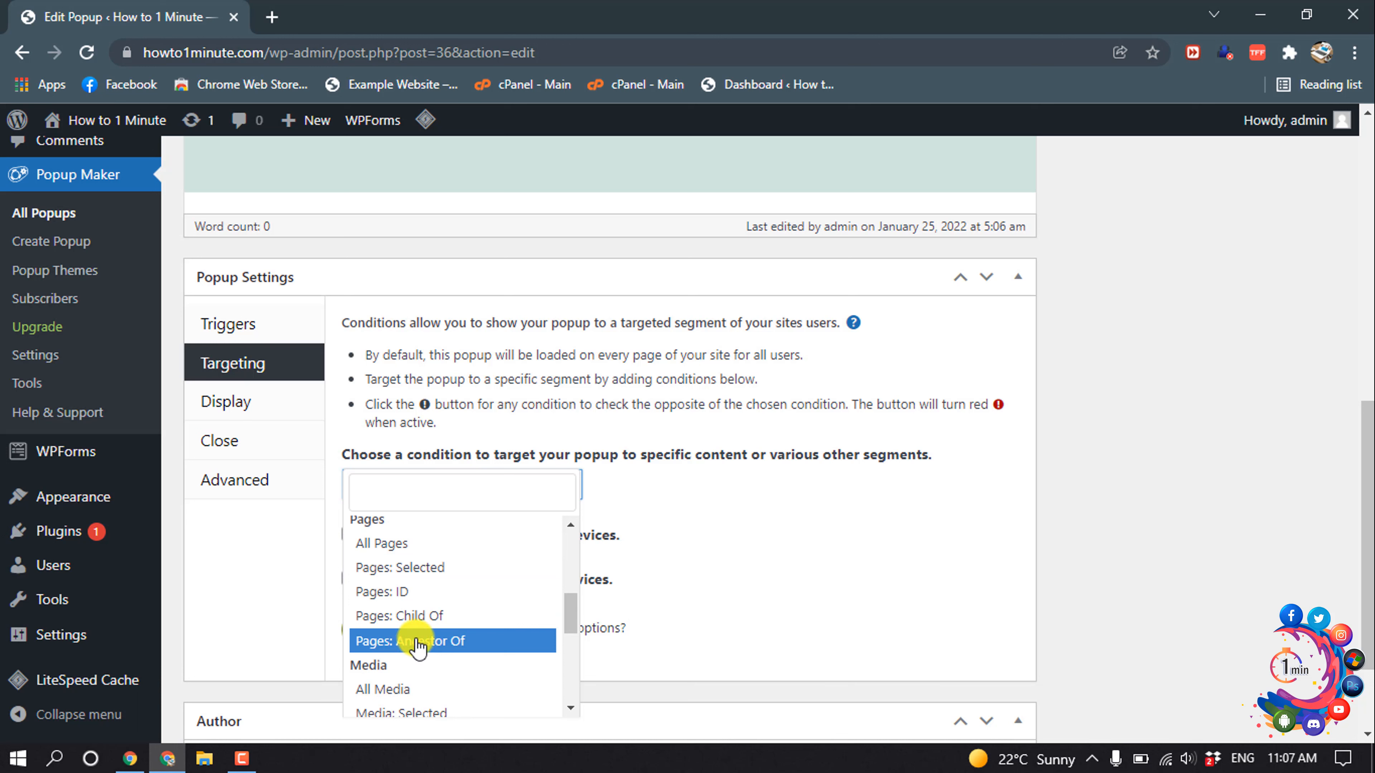
scroll(419, 648, up, 7)
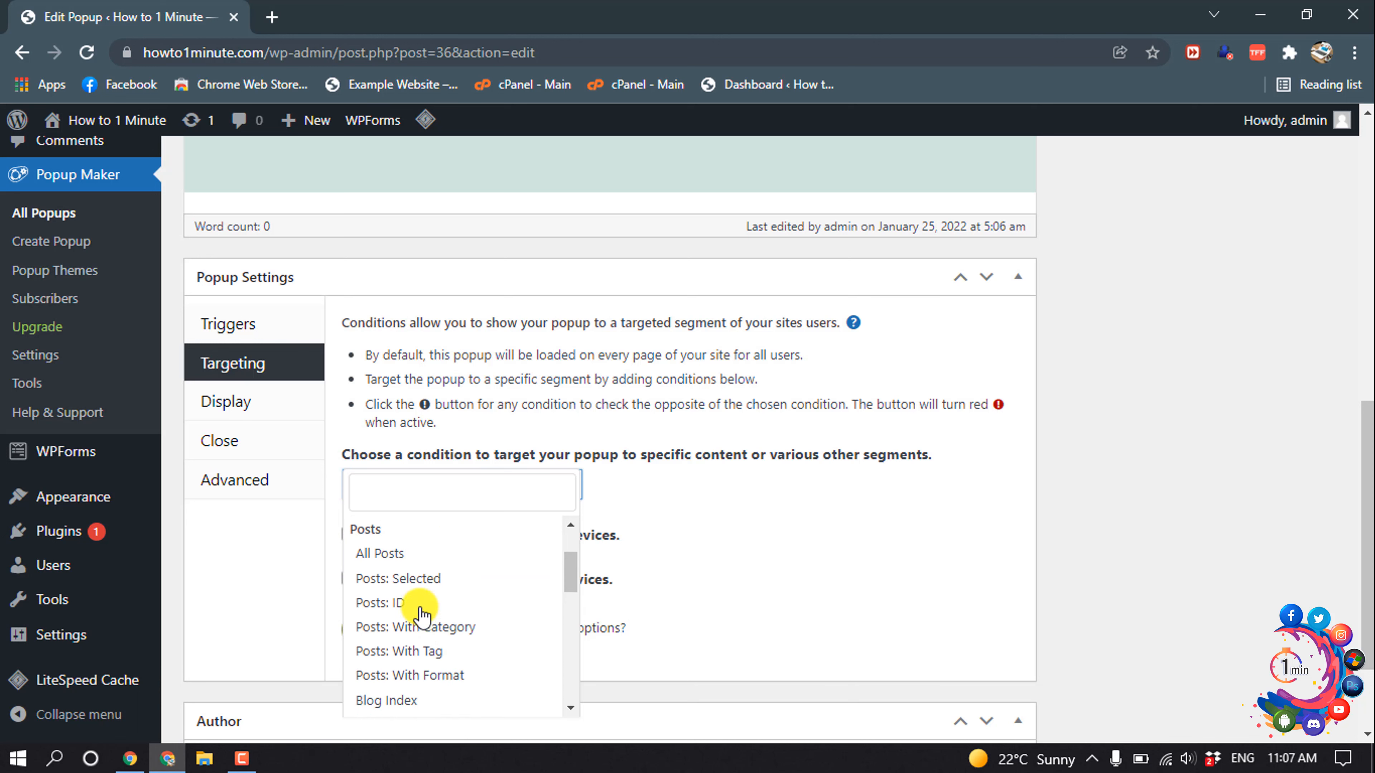
click(391, 554)
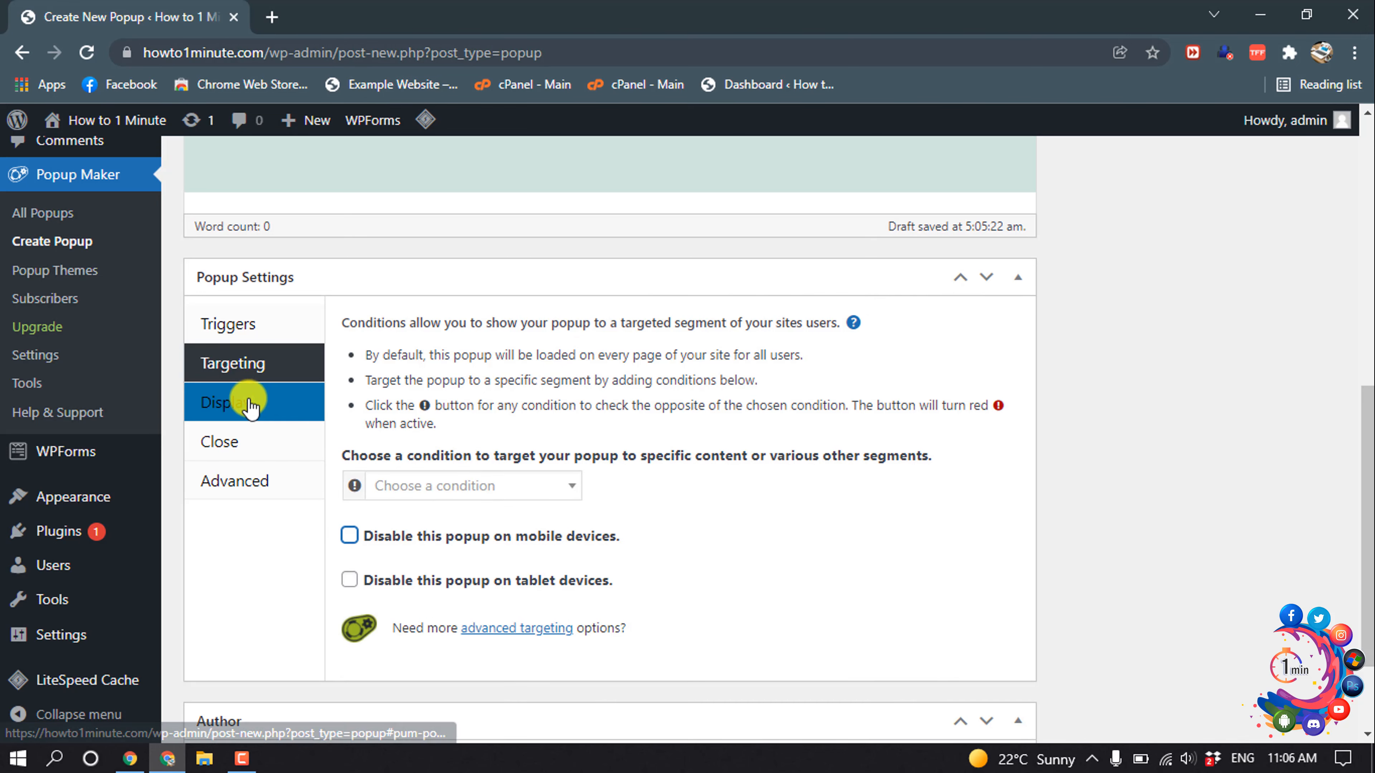
Apply the Center Popup display preset and set the popup theme to Light Box.
click(249, 407)
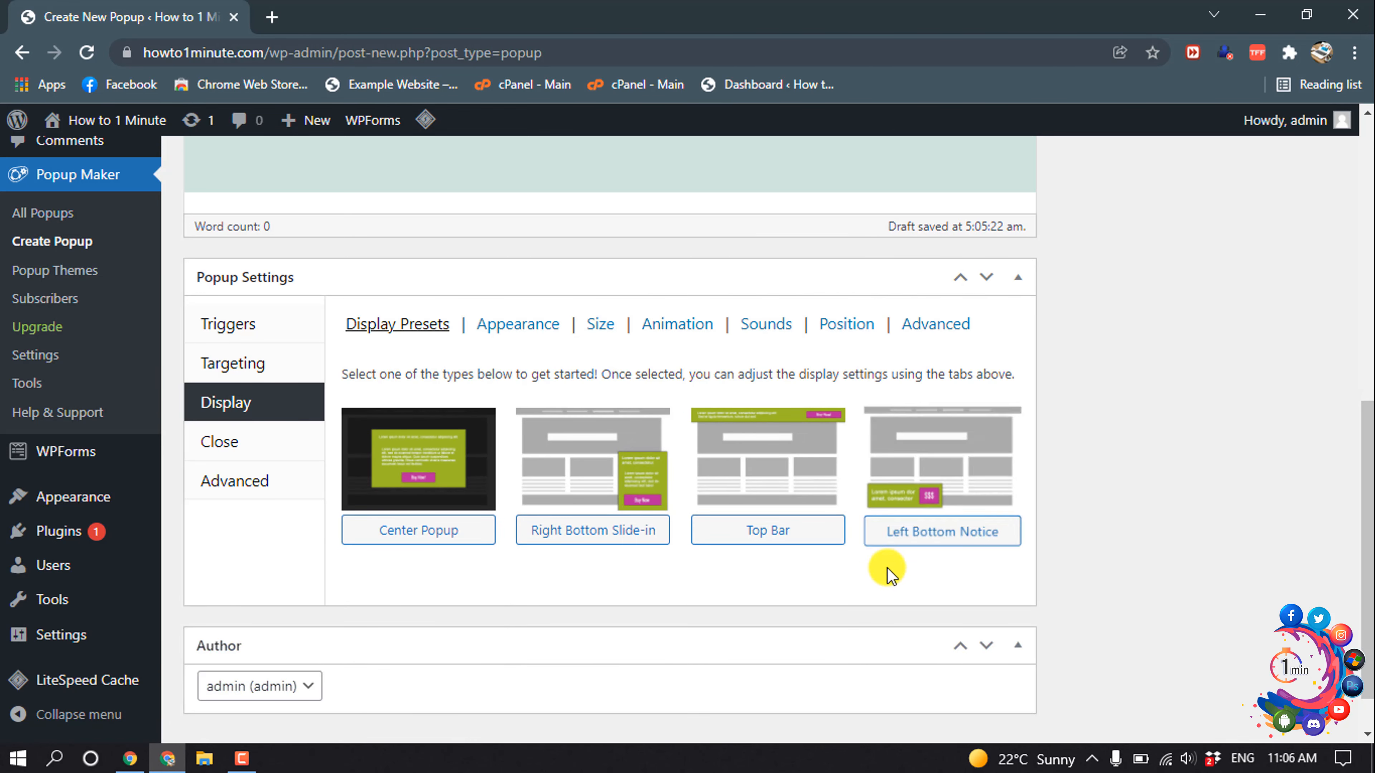
click(426, 470)
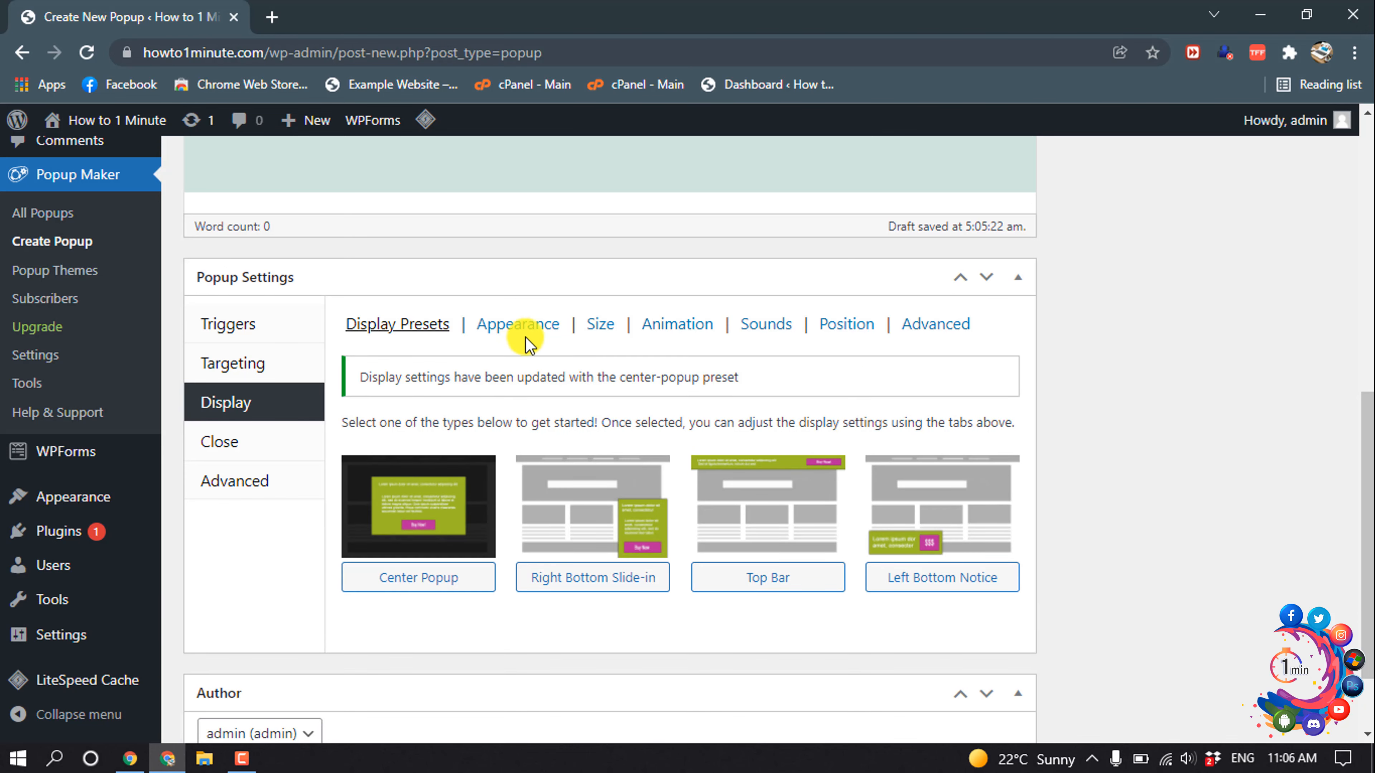
click(534, 327)
click(471, 393)
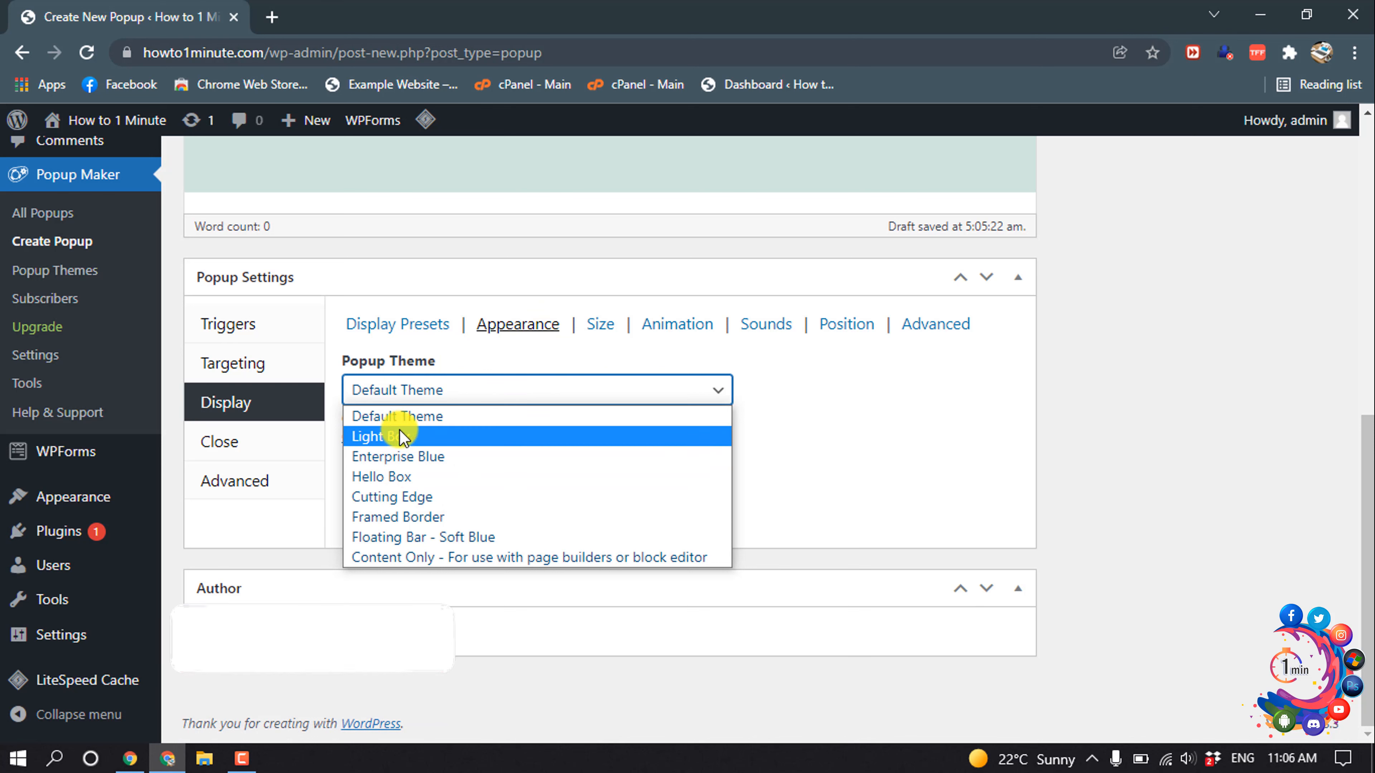
click(386, 439)
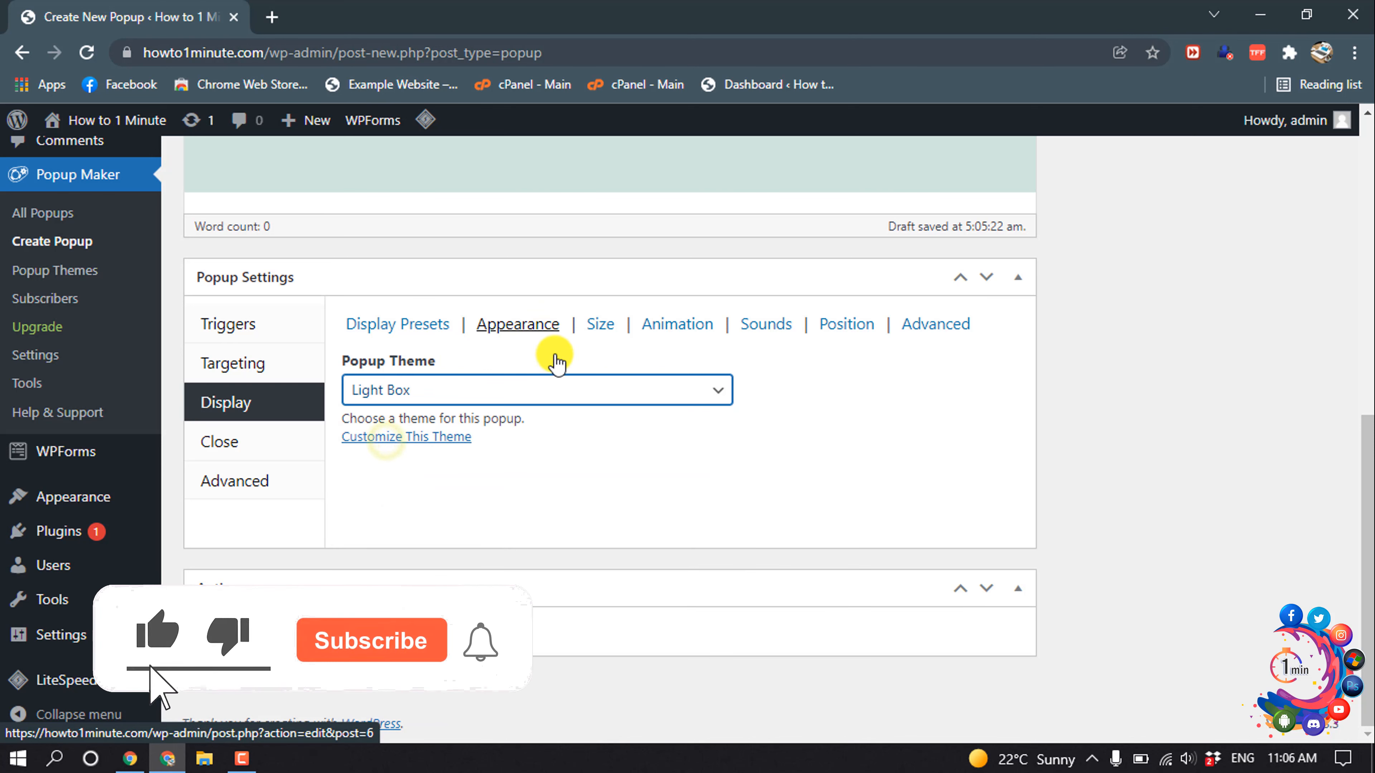
Review the popup's size, animation, sound, position and advanced display options.
click(601, 325)
click(469, 401)
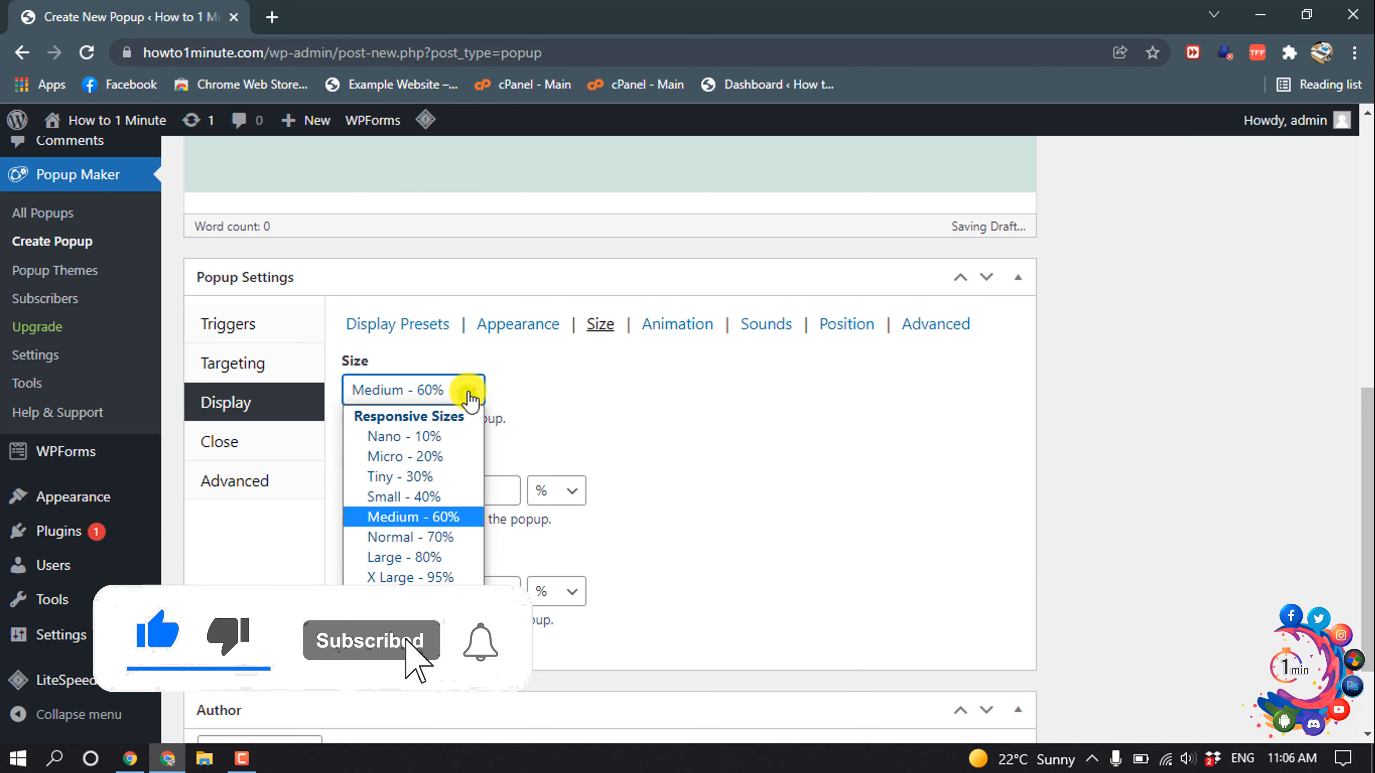
click(552, 398)
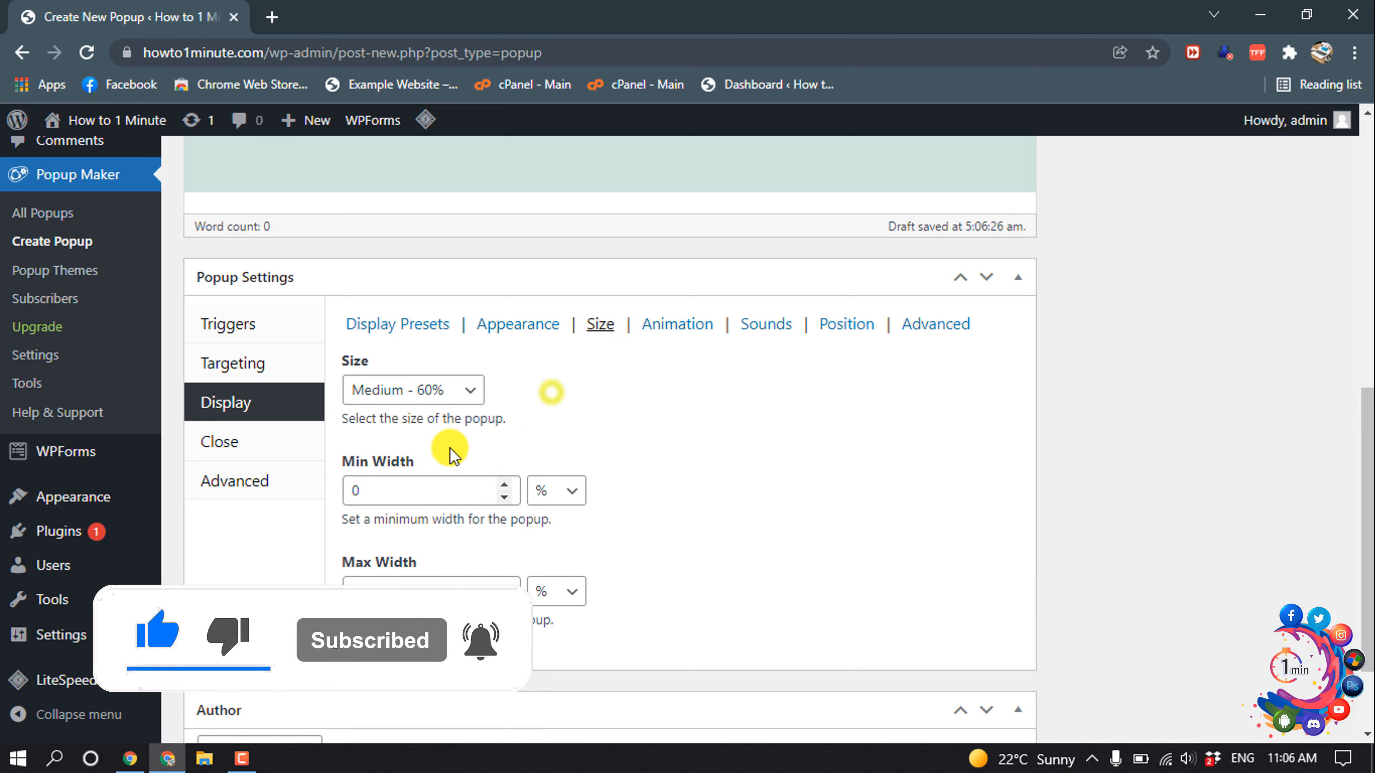
click(649, 338)
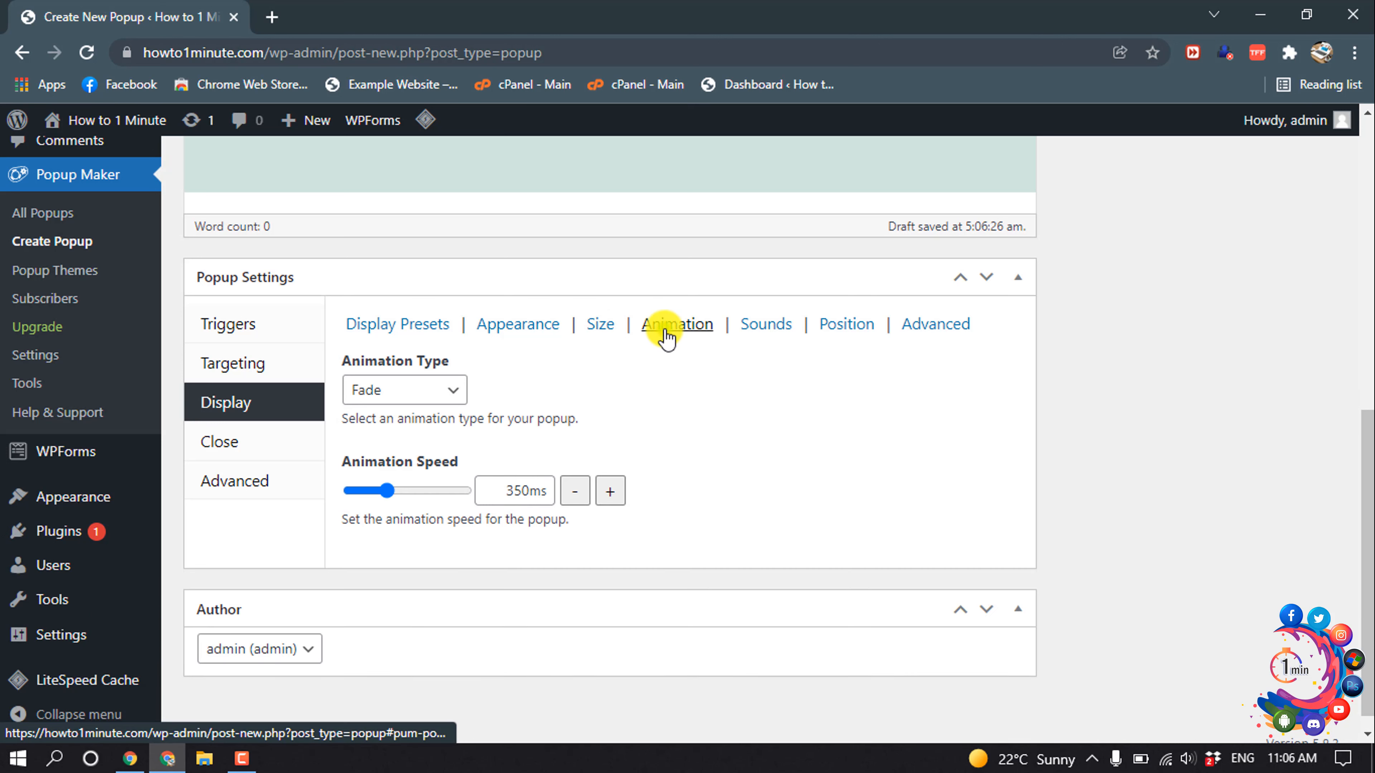
click(425, 389)
click(592, 390)
click(766, 324)
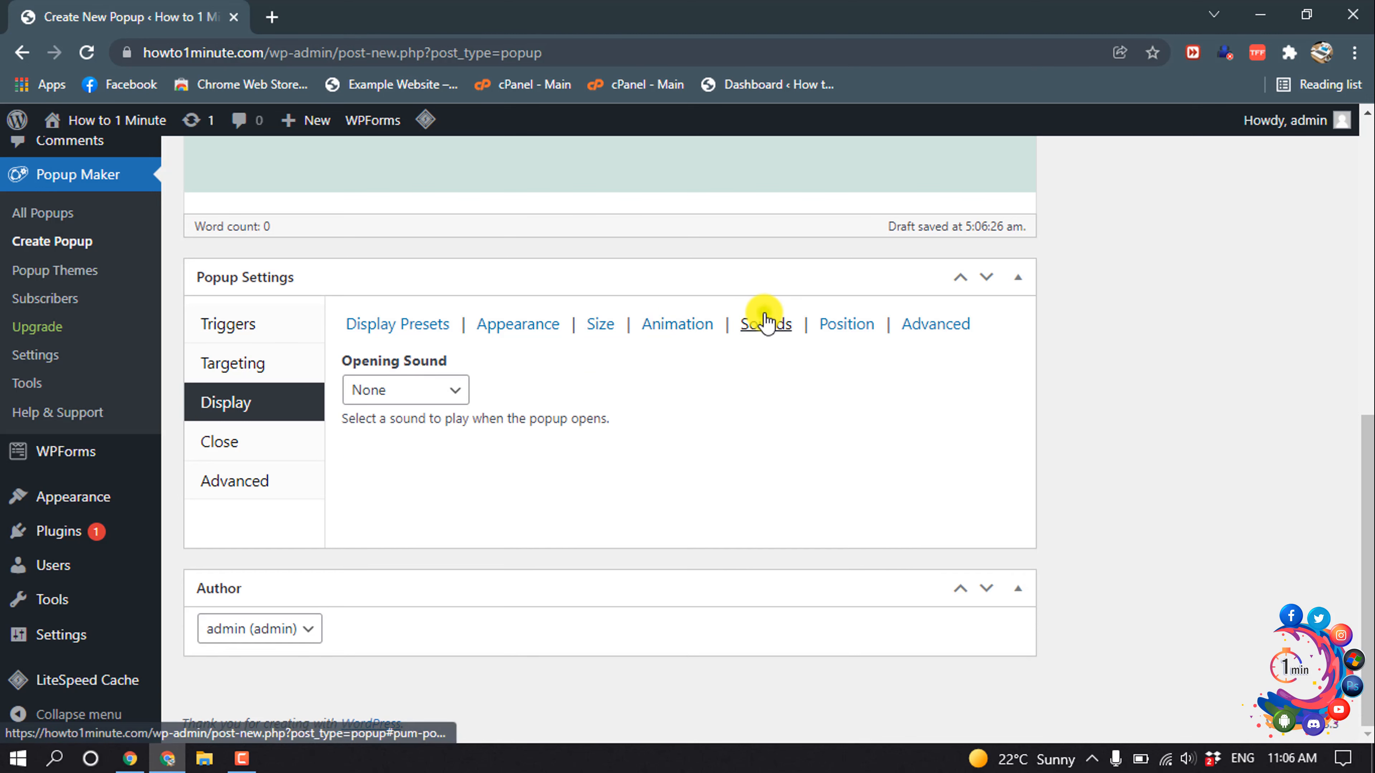
click(848, 327)
click(928, 324)
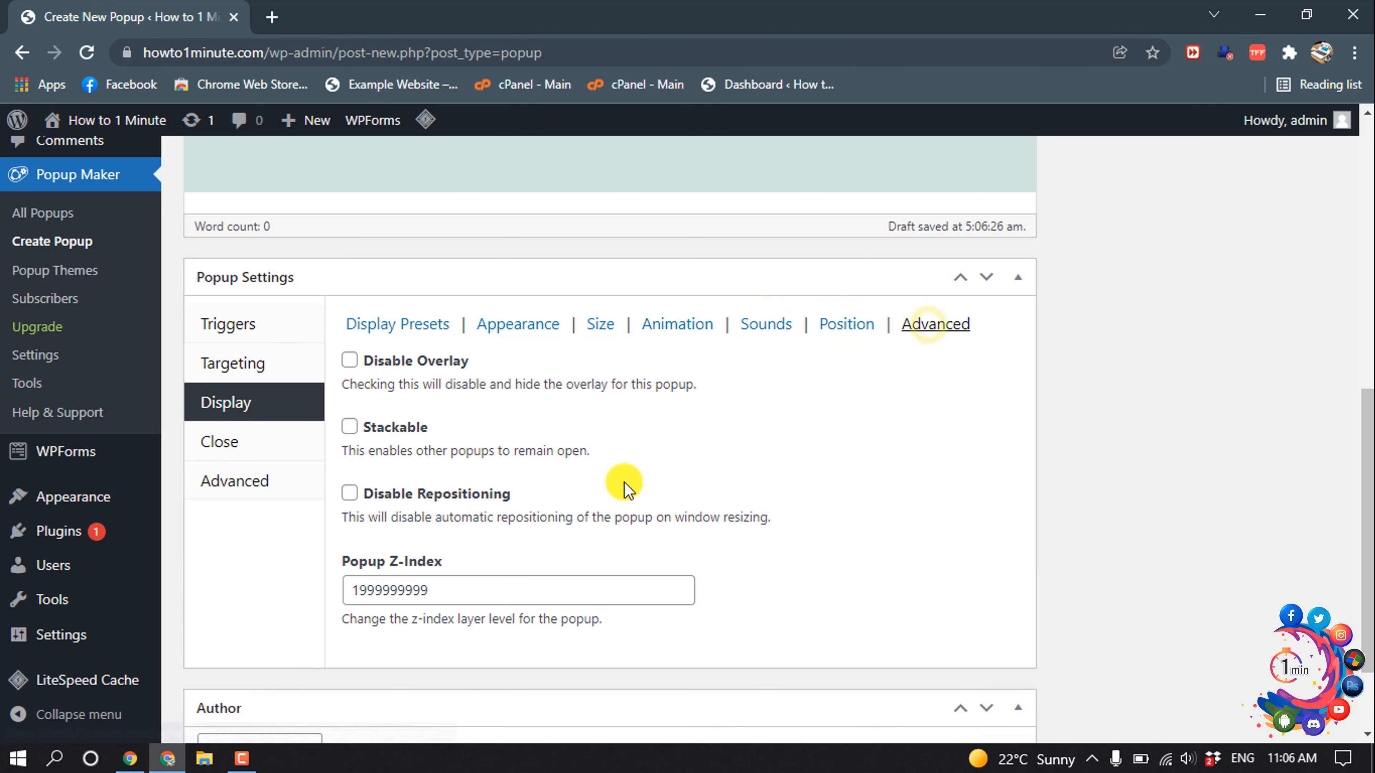
Publish the Simple Contact Form popup.
scroll(626, 473, up, 5)
scroll(626, 470, down, 3)
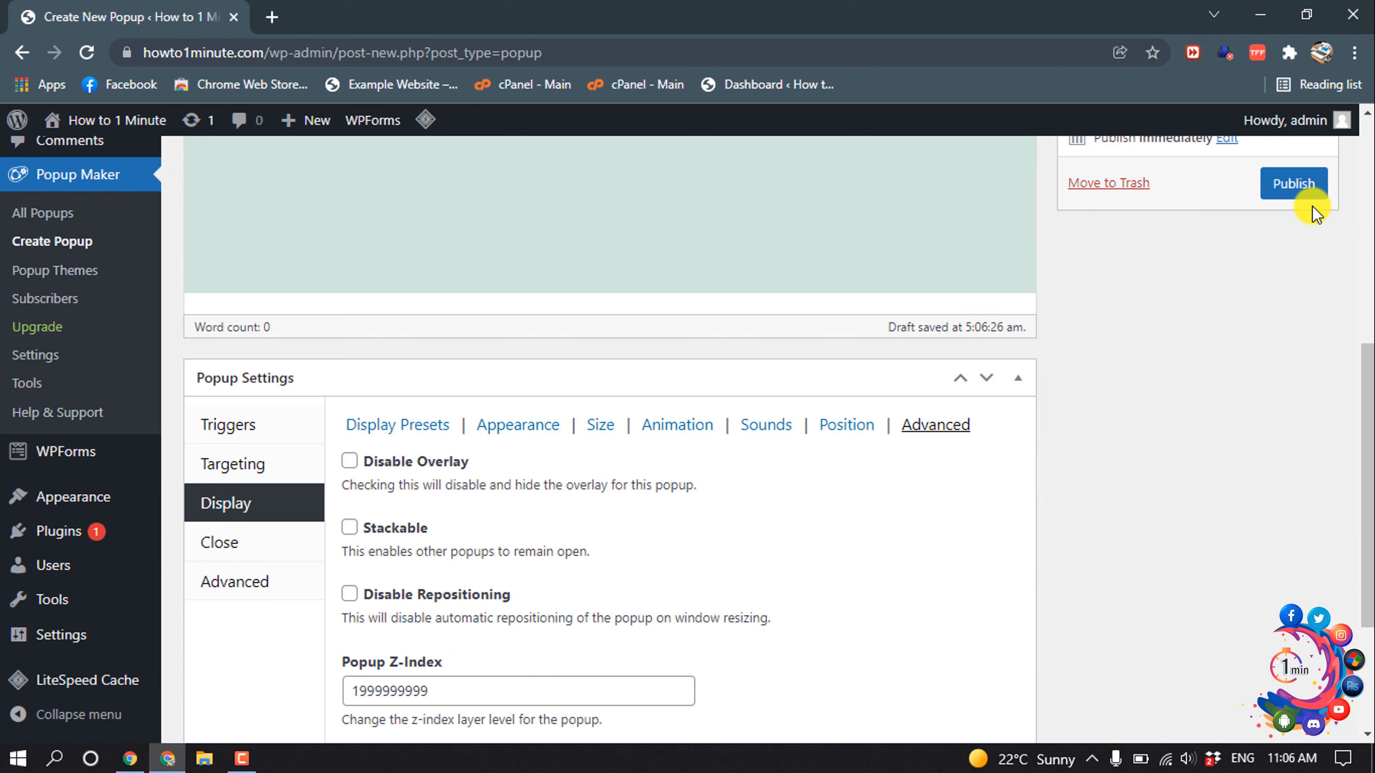
click(1304, 187)
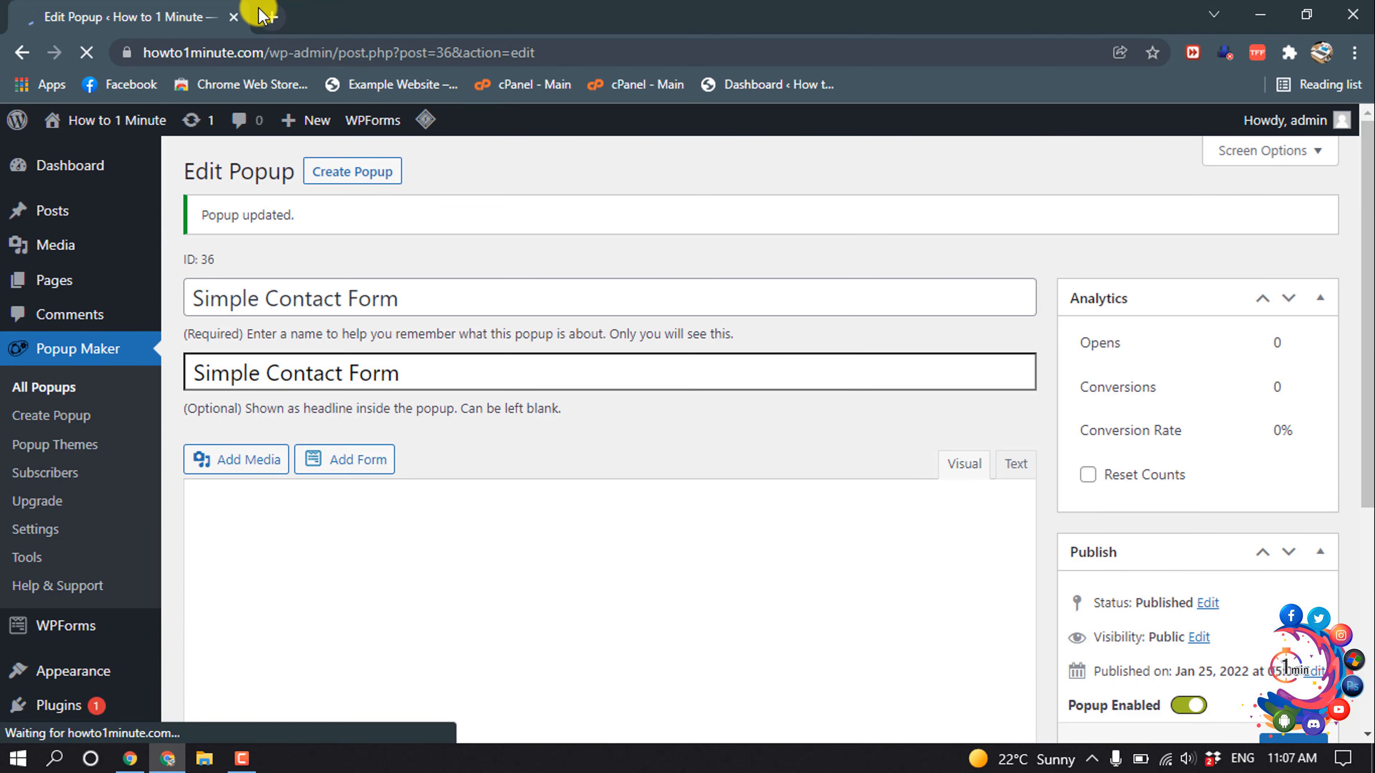
Check the contact form popup and its fields on the website's home page in a new browser tab, then close the popup.
click(269, 17)
click(365, 85)
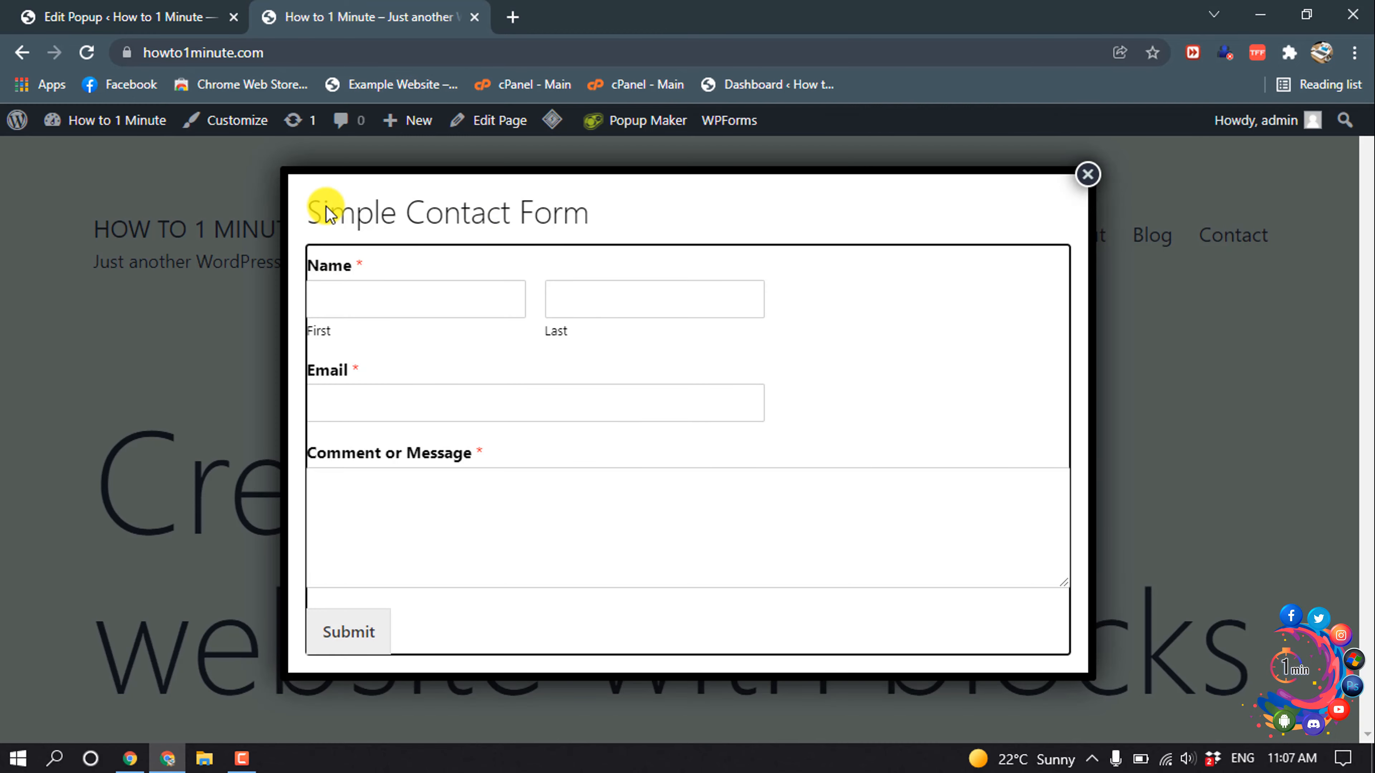
click(430, 310)
click(605, 312)
click(526, 563)
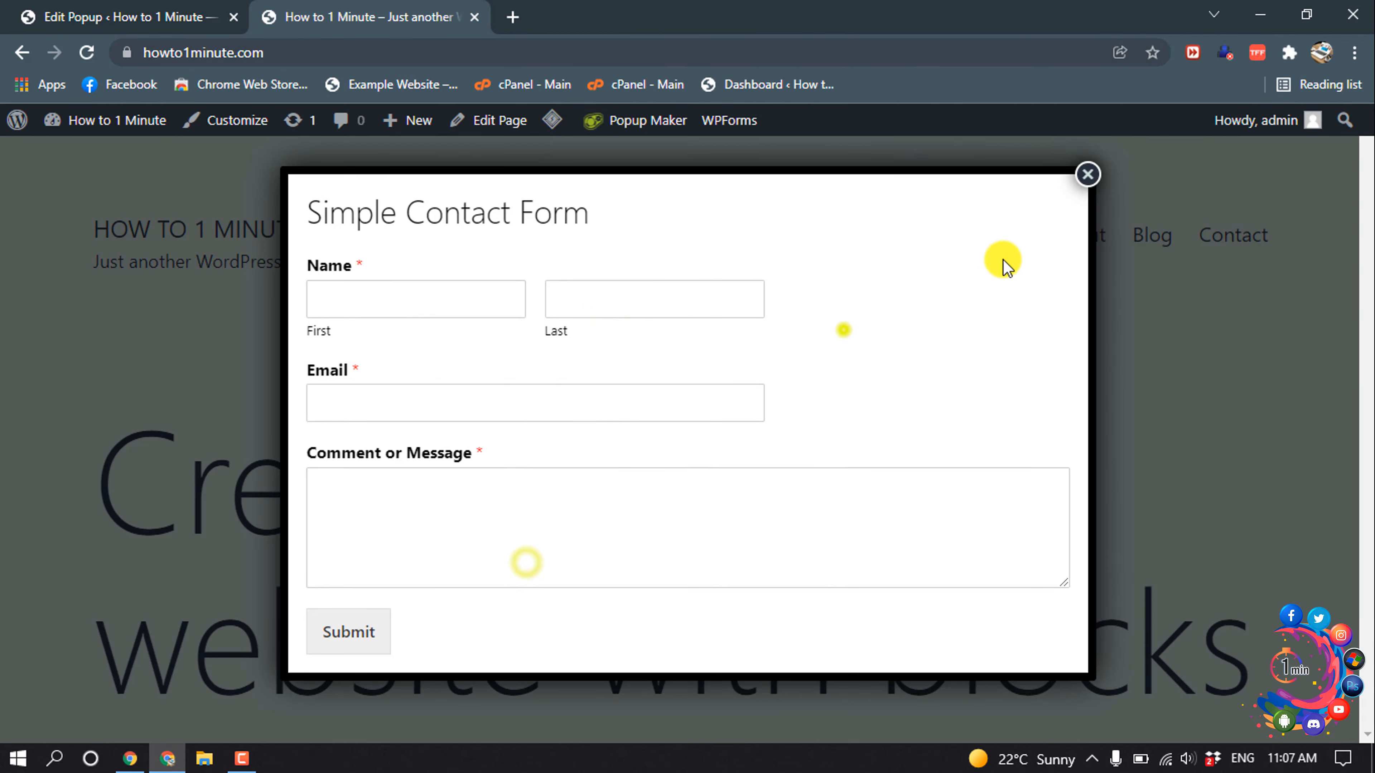
click(1087, 174)
click(1266, 12)
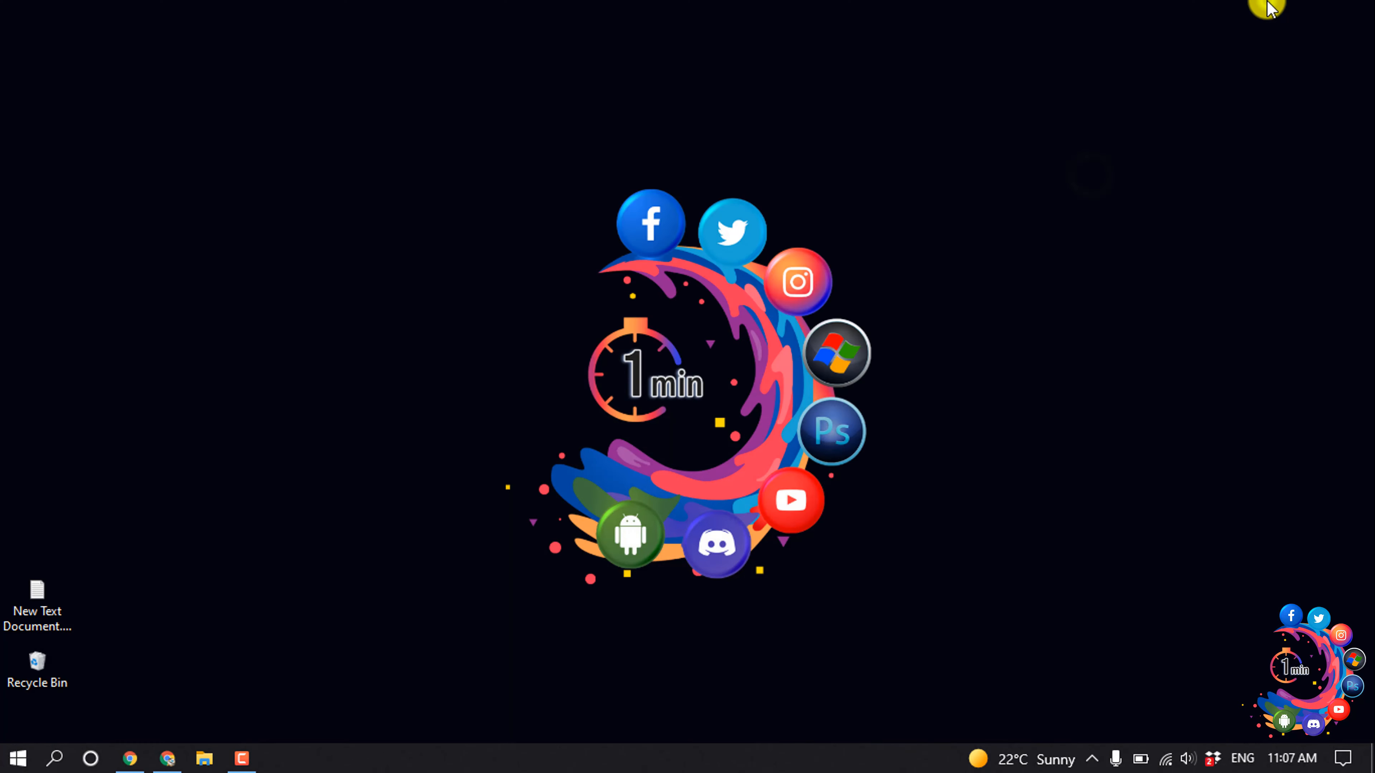